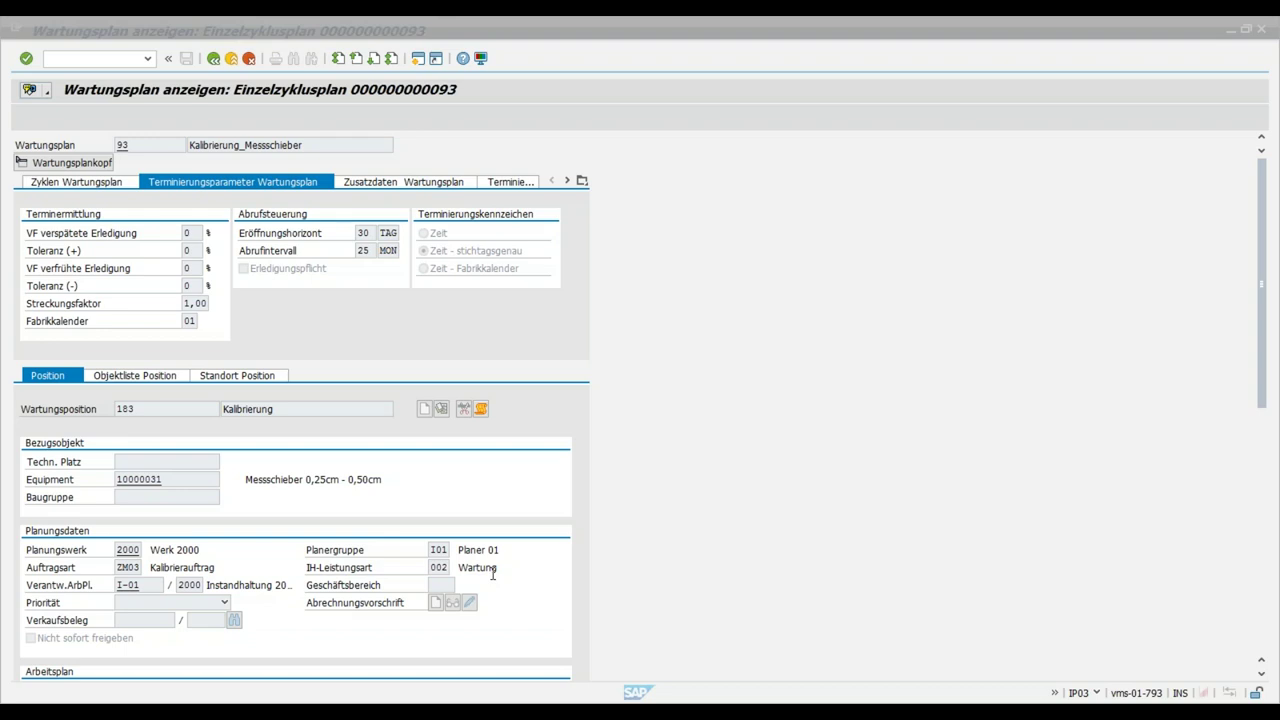
- Open the Messschieber equipment record from the Kalibrierung_Messschieber maintenance plan and view its Standort data
double_click(147, 479)
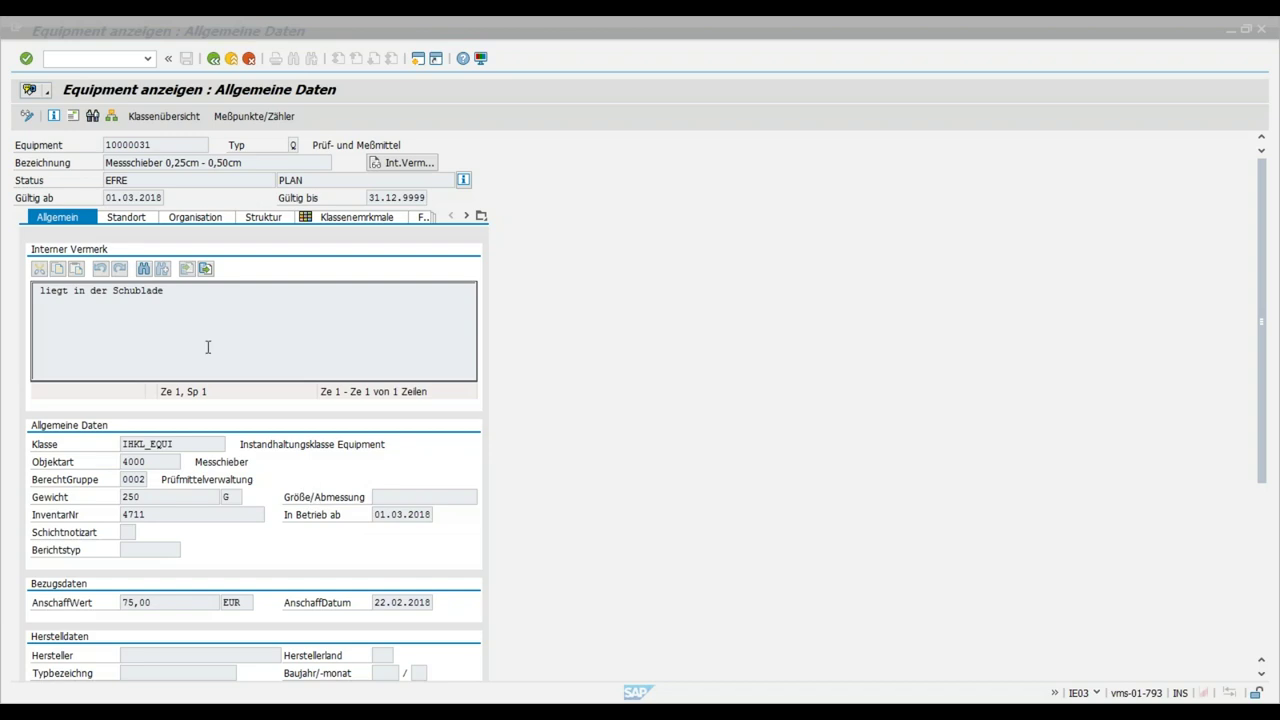
left_click(127, 218)
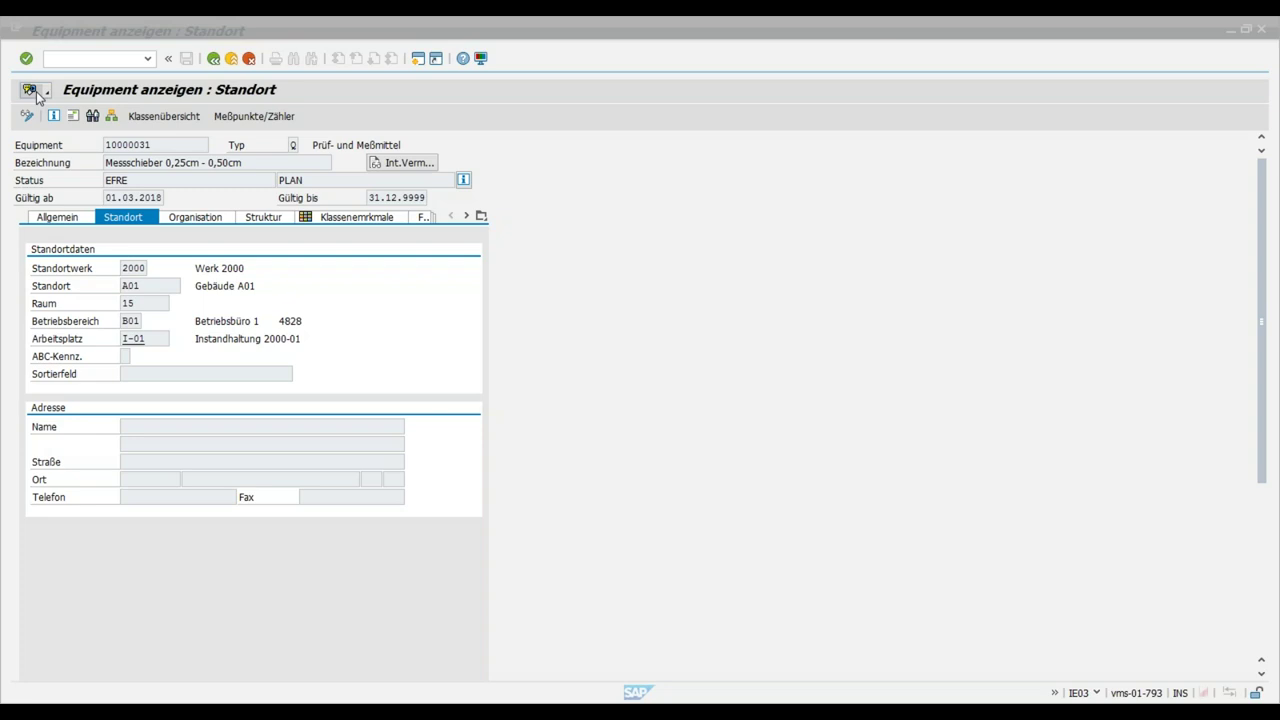
- Display Plangruppe 50 in transaction IA07 and review the operation overview and header data of Anleitung_PMV_03
left_click(86, 59)
type("/")
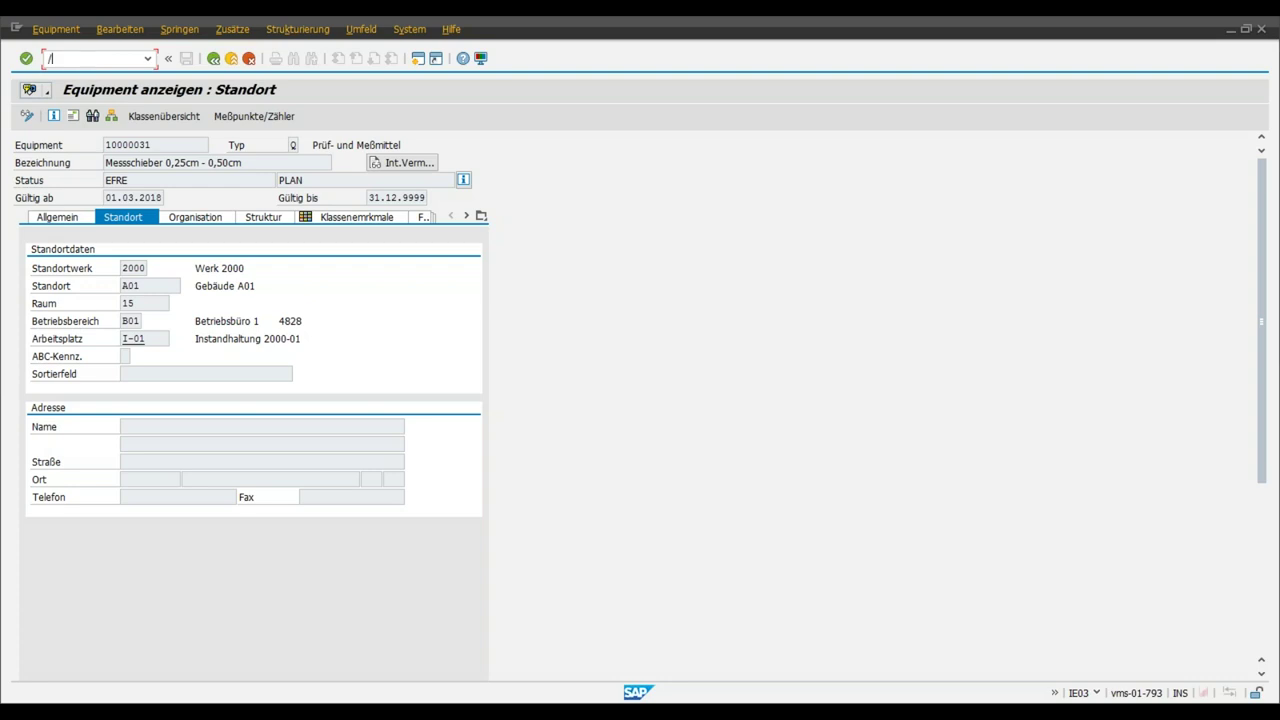
type("nia07")
key("Return")
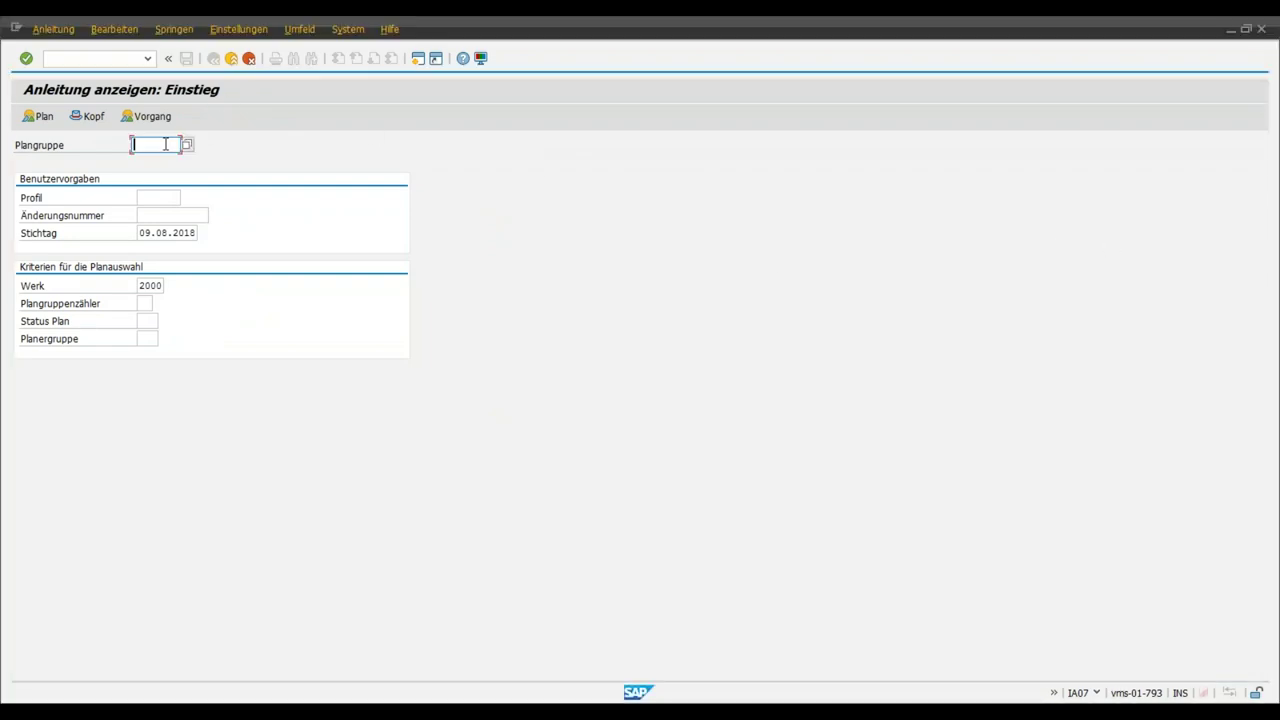
type("50")
key("Return")
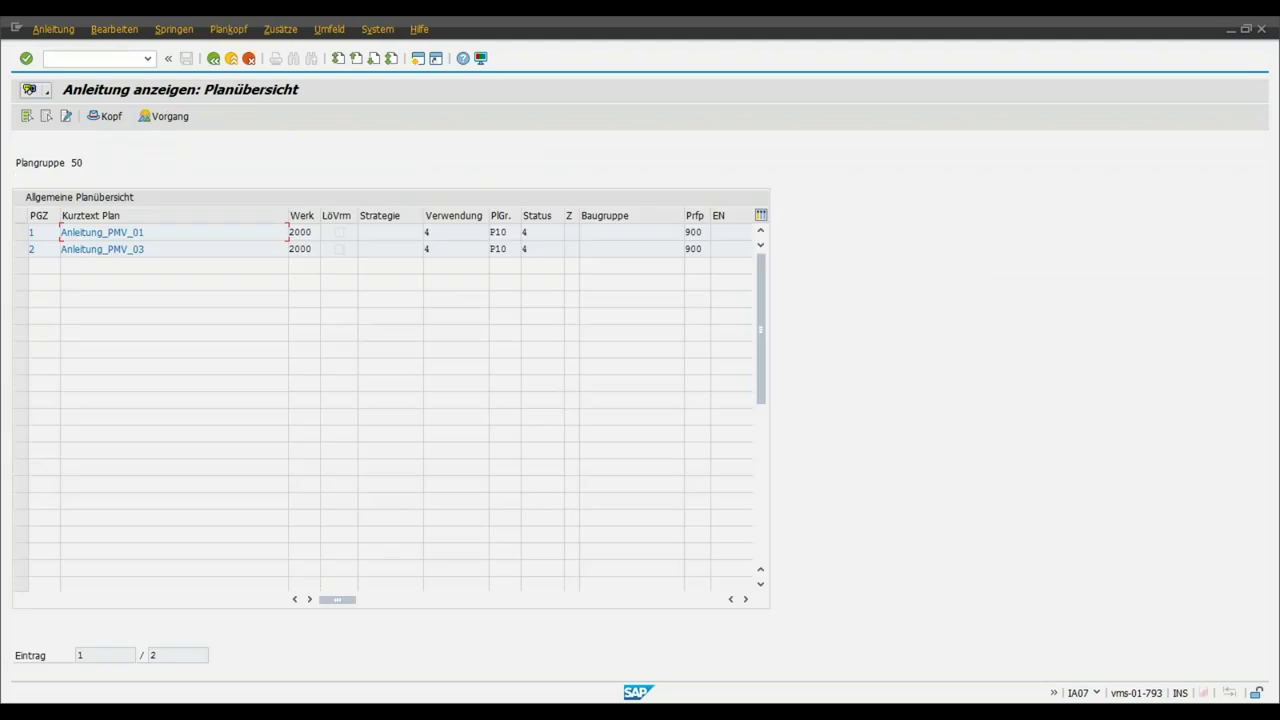
double_click(144, 250)
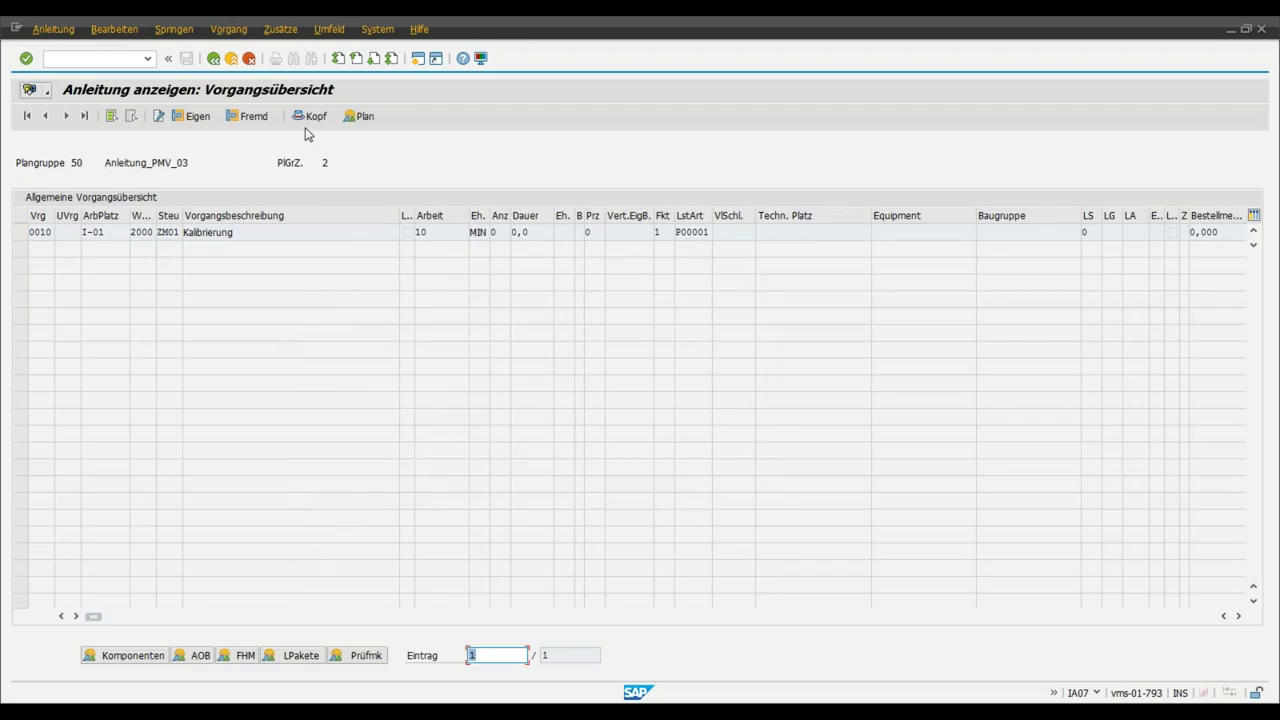
left_click(310, 118)
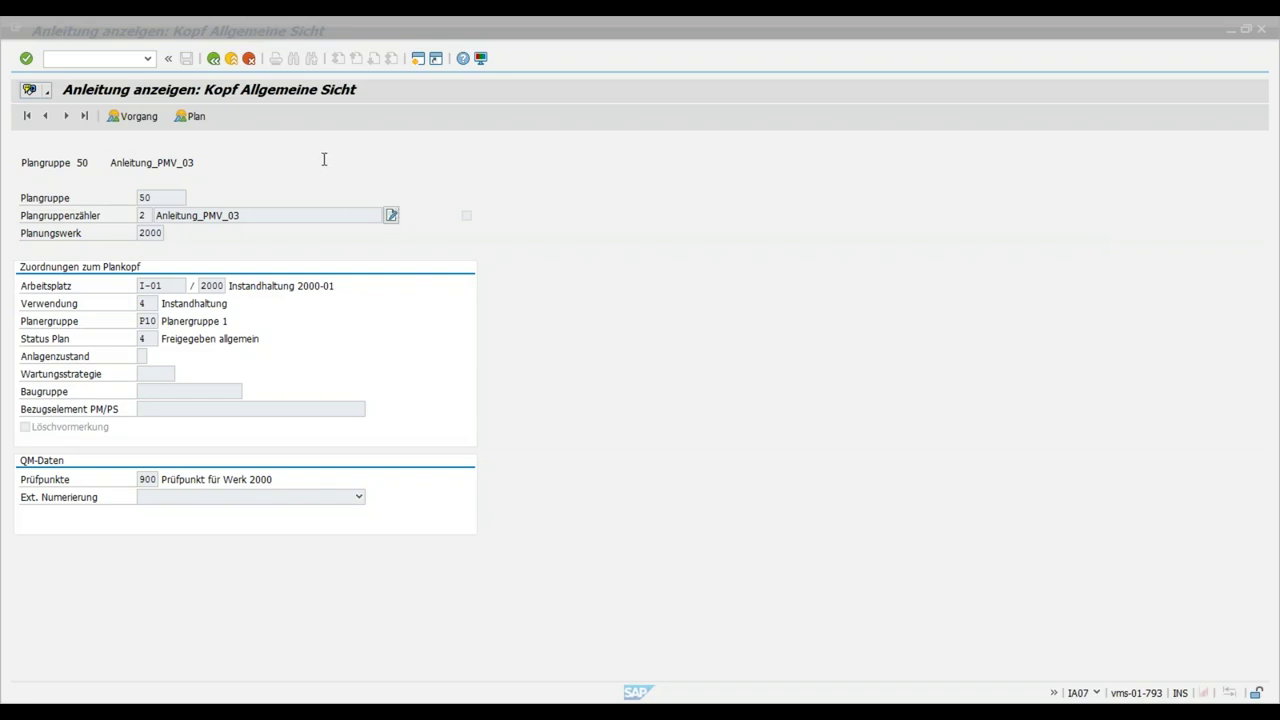
left_click(140, 117)
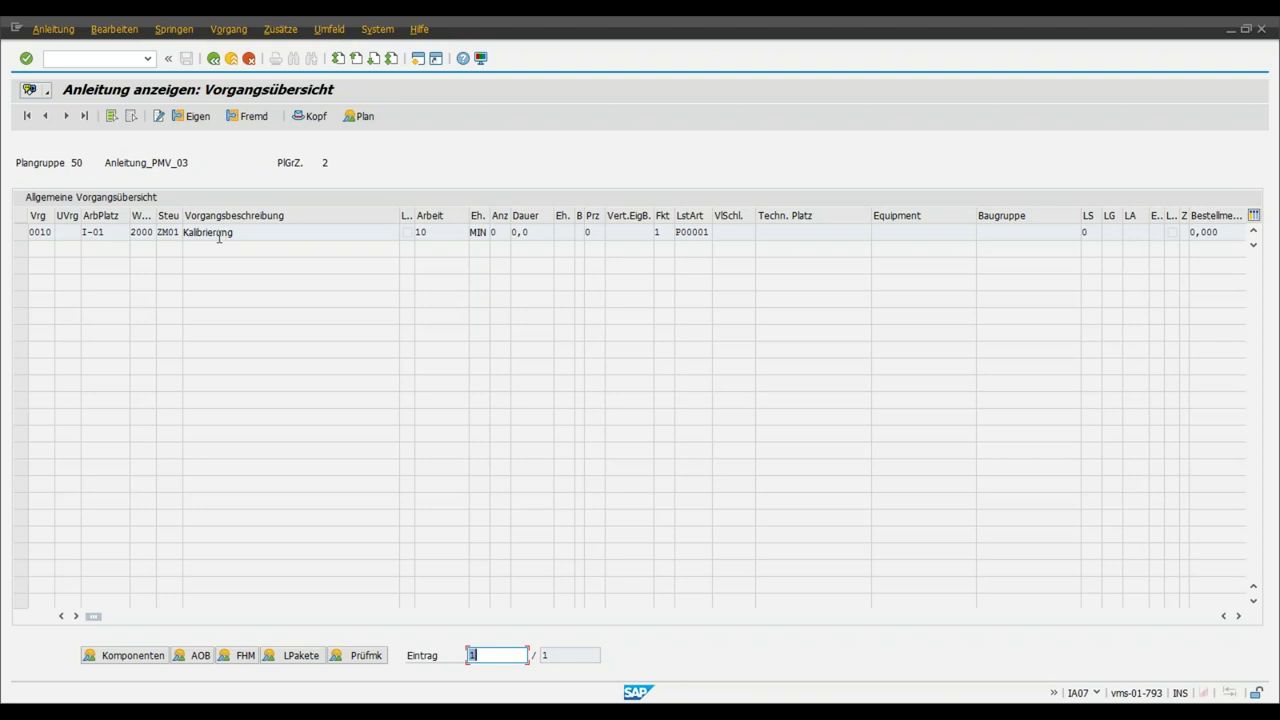
- Review the production resources and tools (FHM) and the inspection characteristics assigned to operation 0010 Kalibrierung
left_click(20, 232)
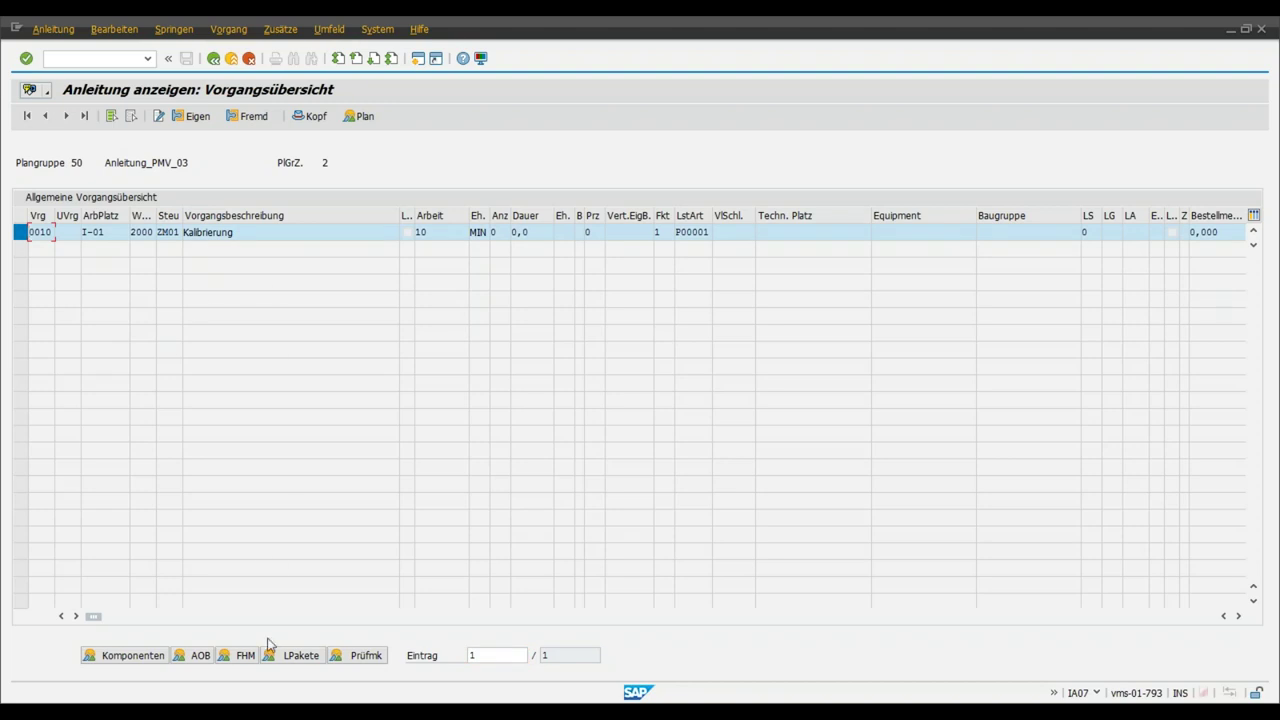
left_click(236, 659)
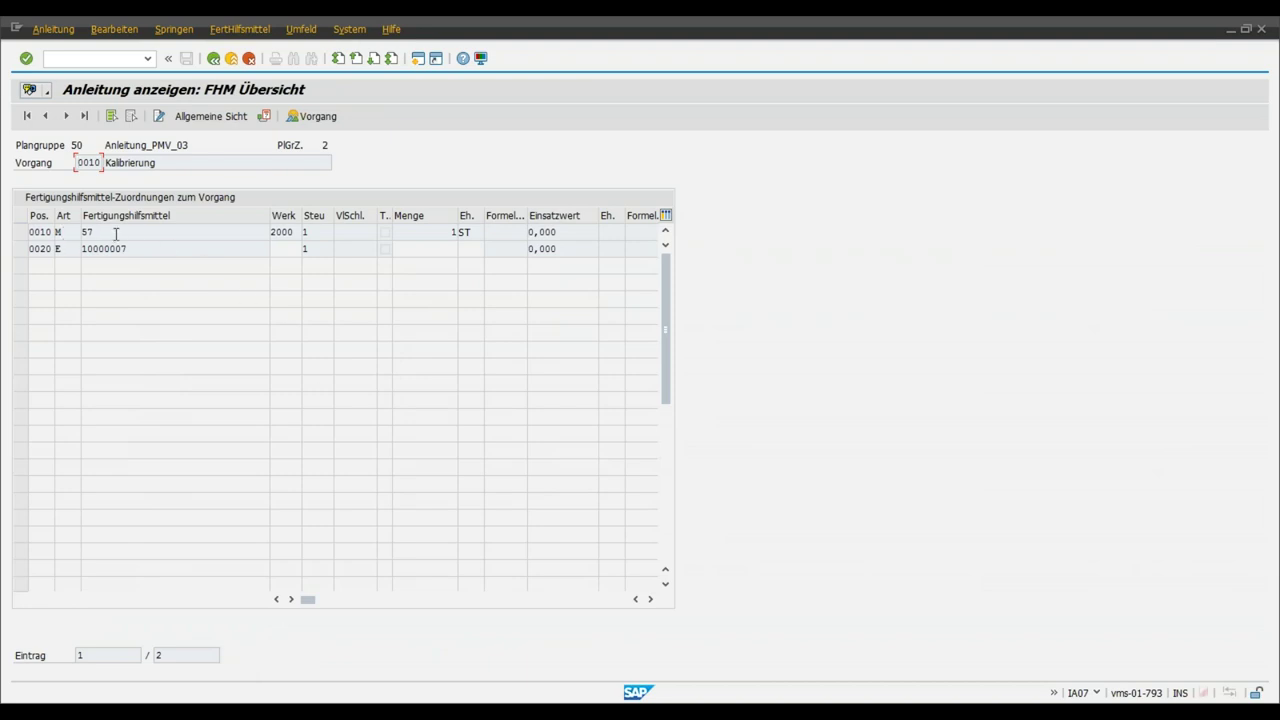
left_click(20, 232)
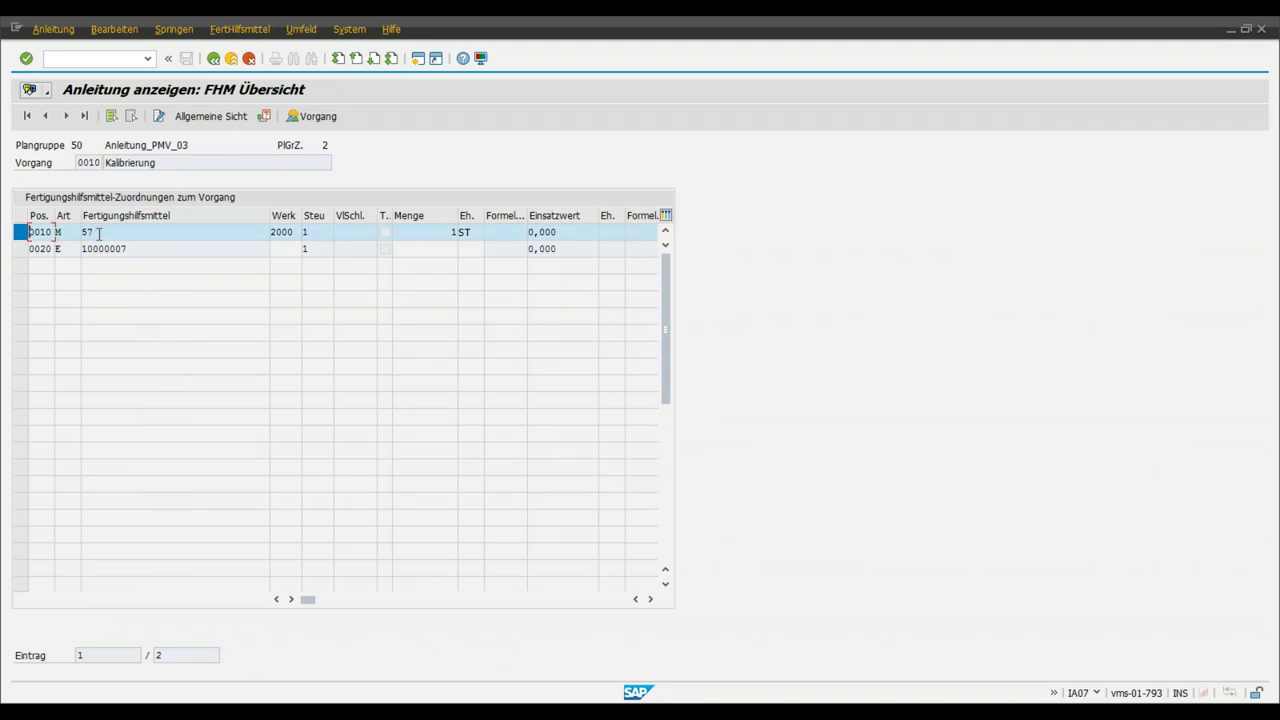
left_click(20, 248)
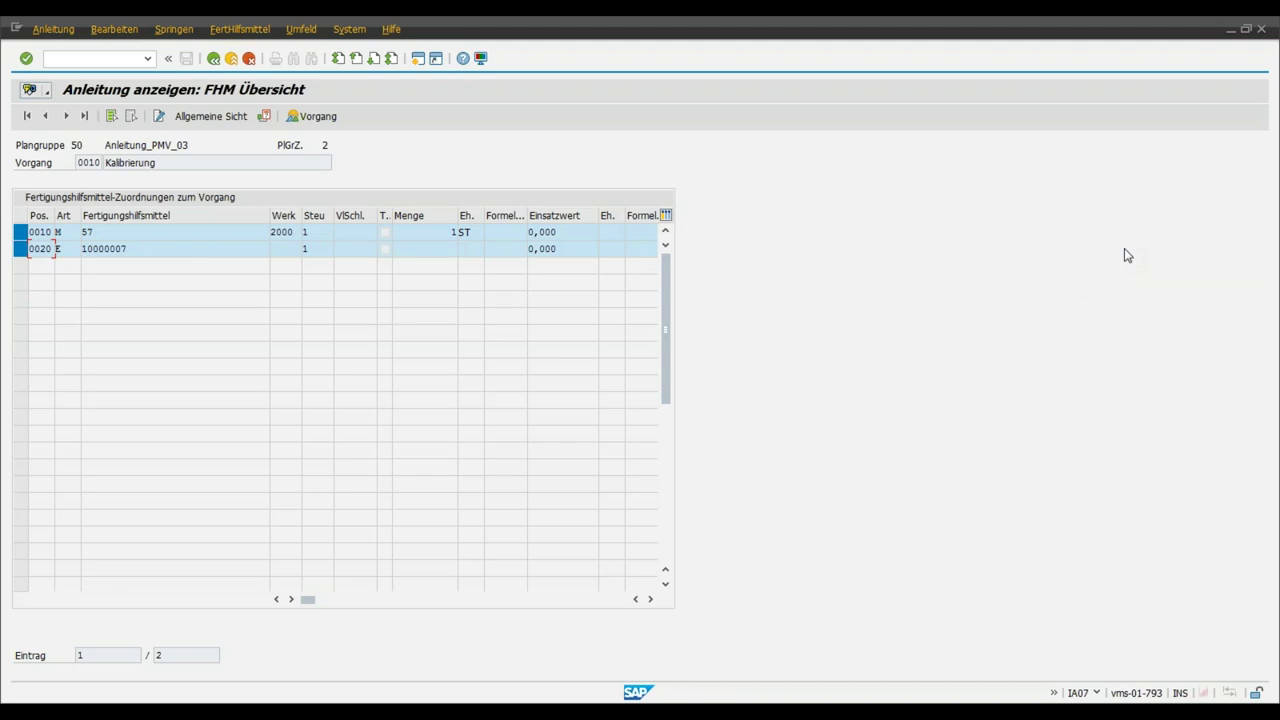
left_click(213, 58)
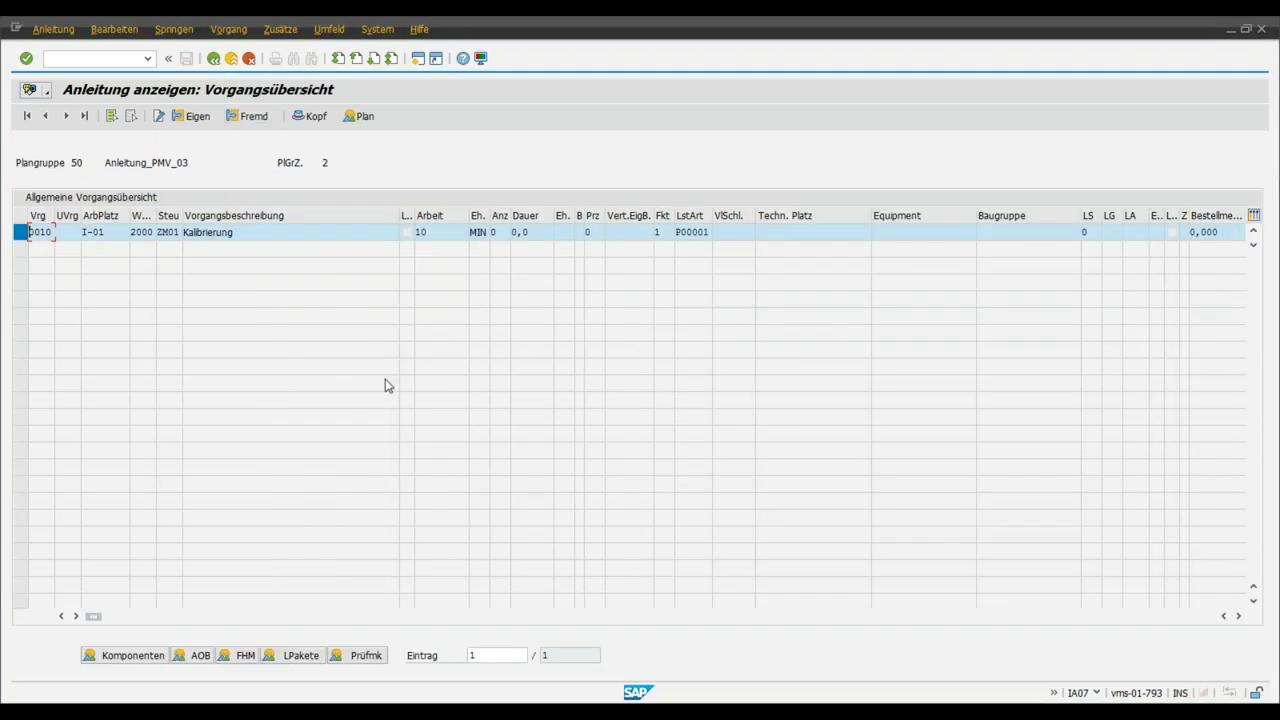
left_click(366, 656)
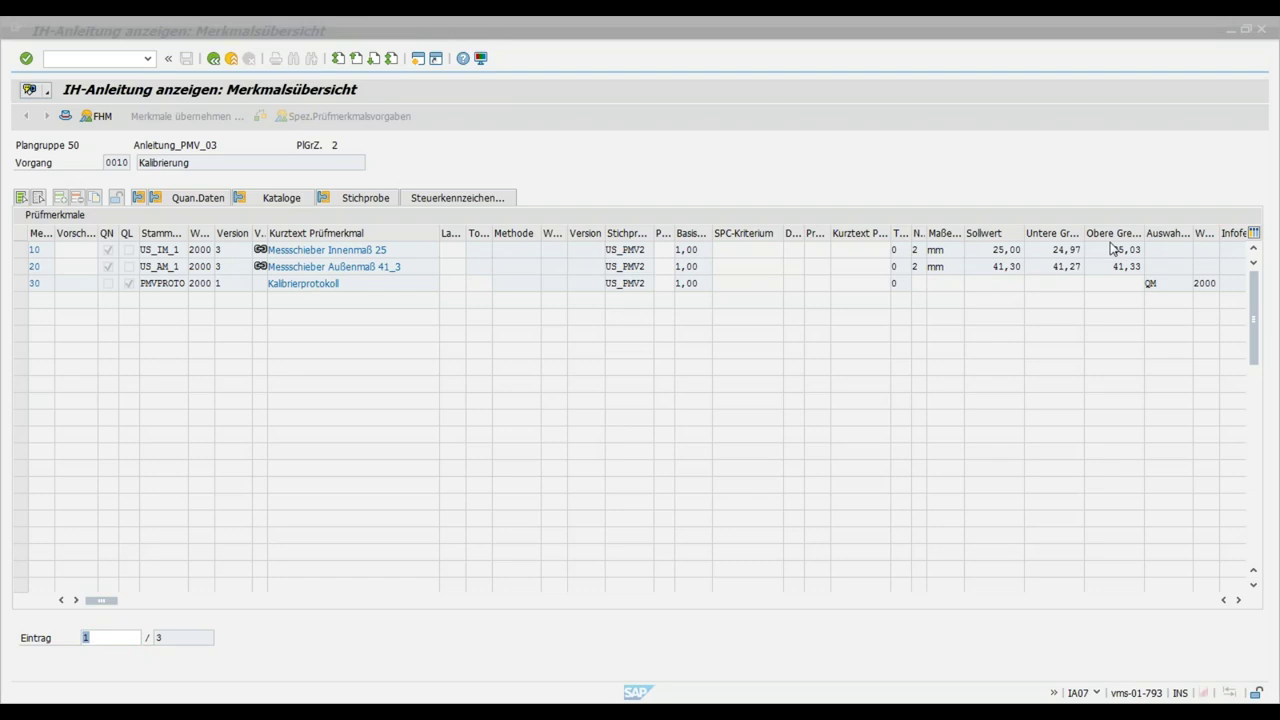
- Open maintenance plan 93 in scheduling transaction IP10, mark its first scheduled call and widen the Istabweichung column
left_click(85, 58)
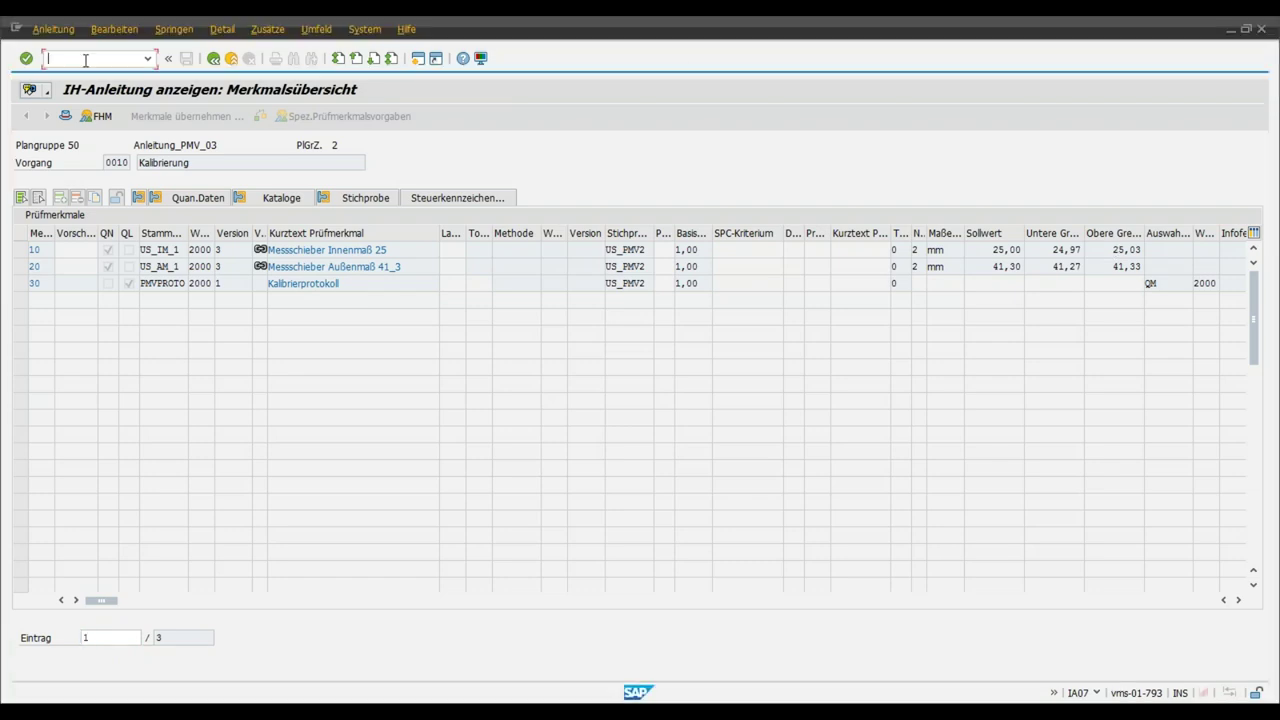
type("/nip10")
key("Return")
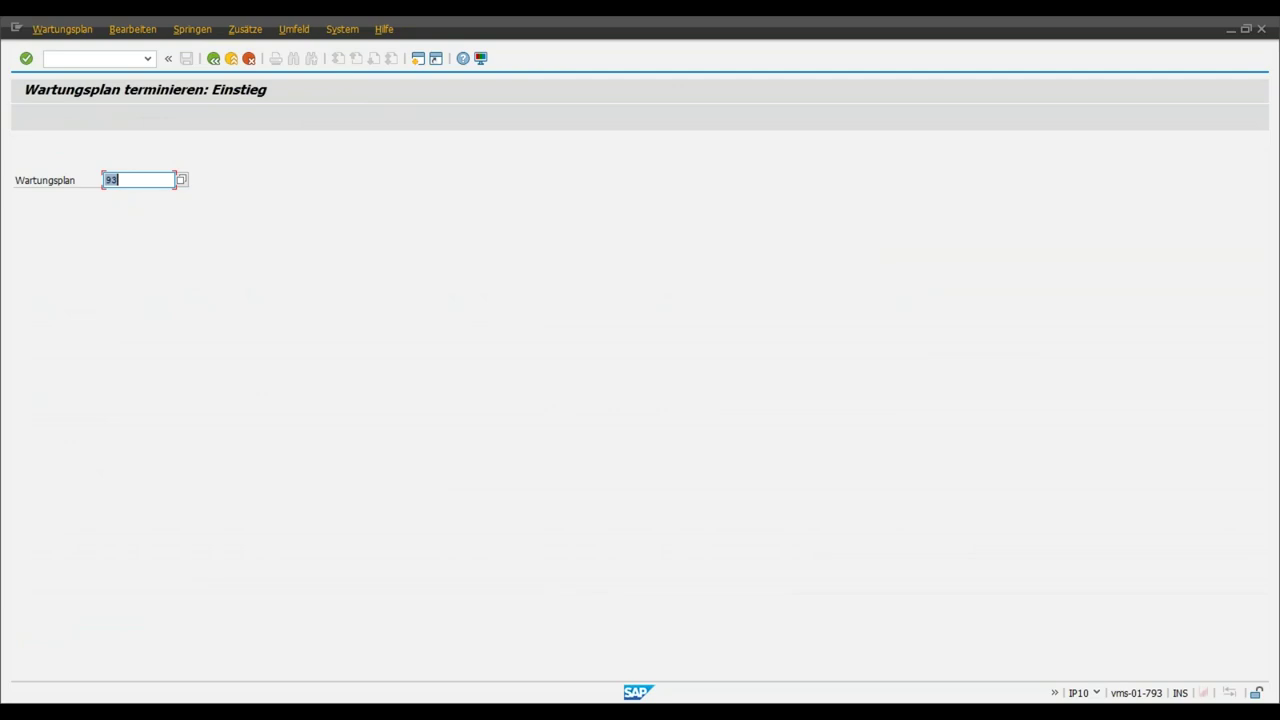
key("Return")
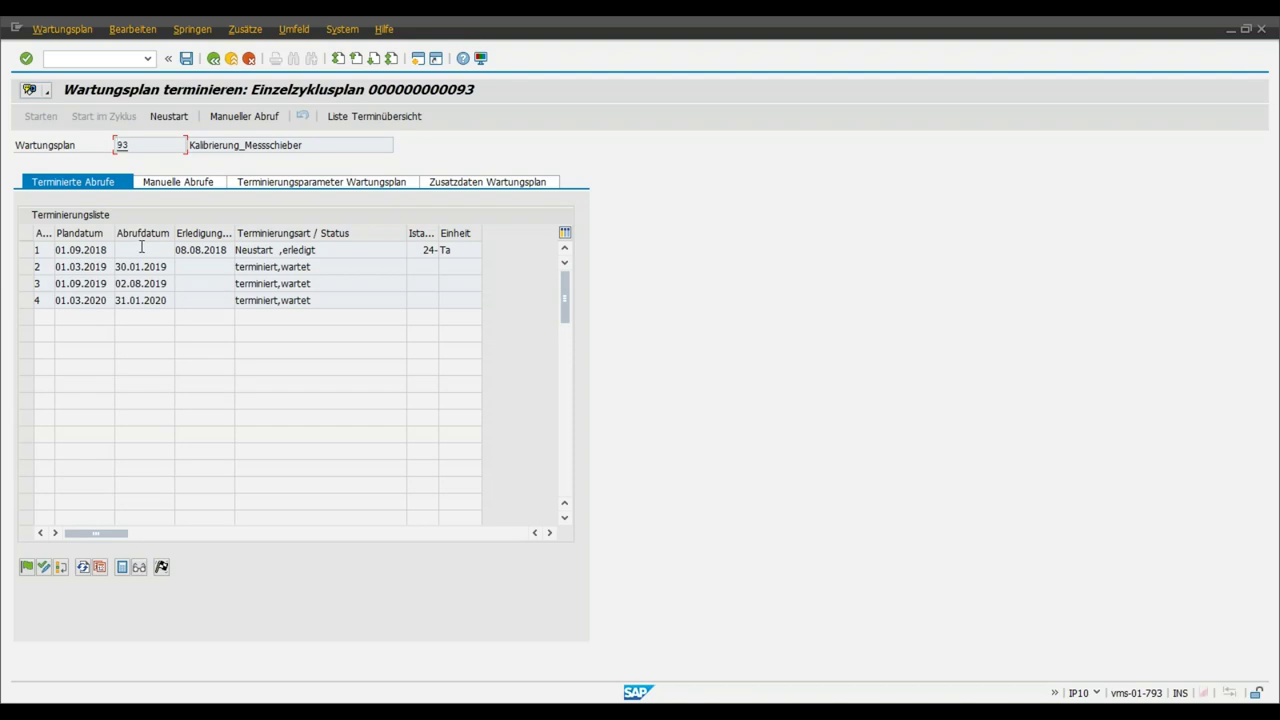
left_click(27, 250)
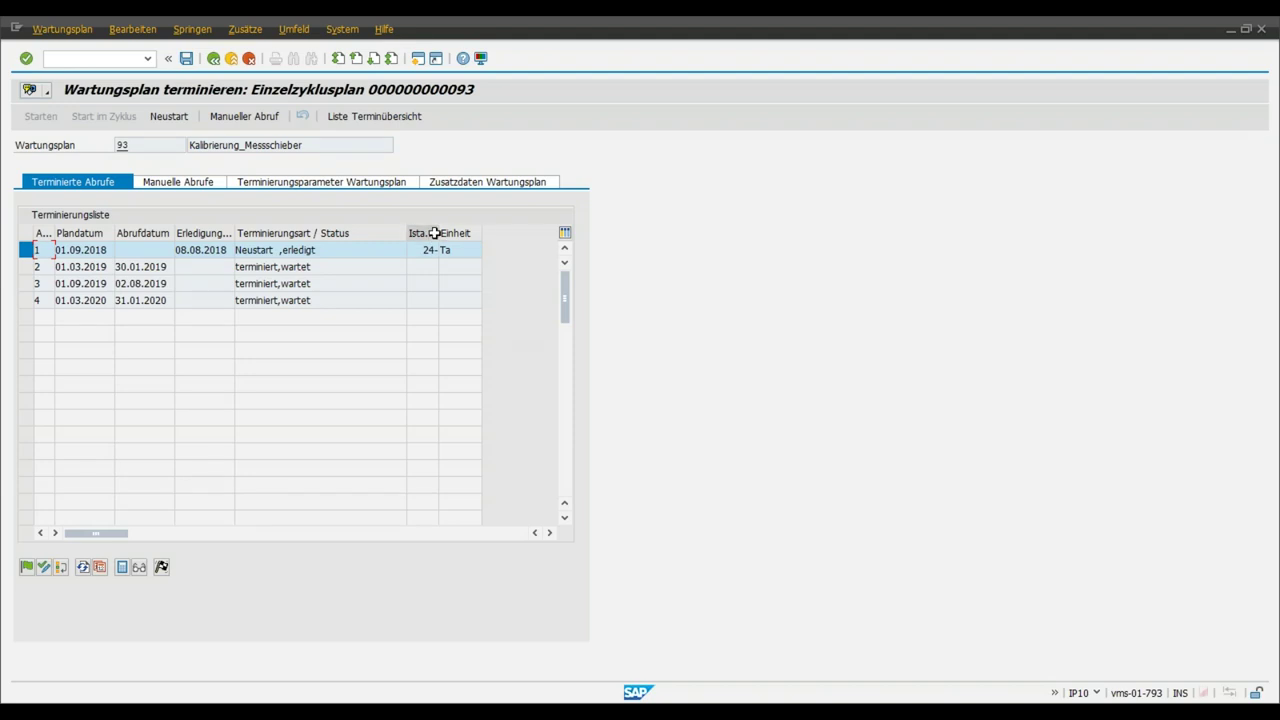
left_click_drag(440, 233, 478, 241)
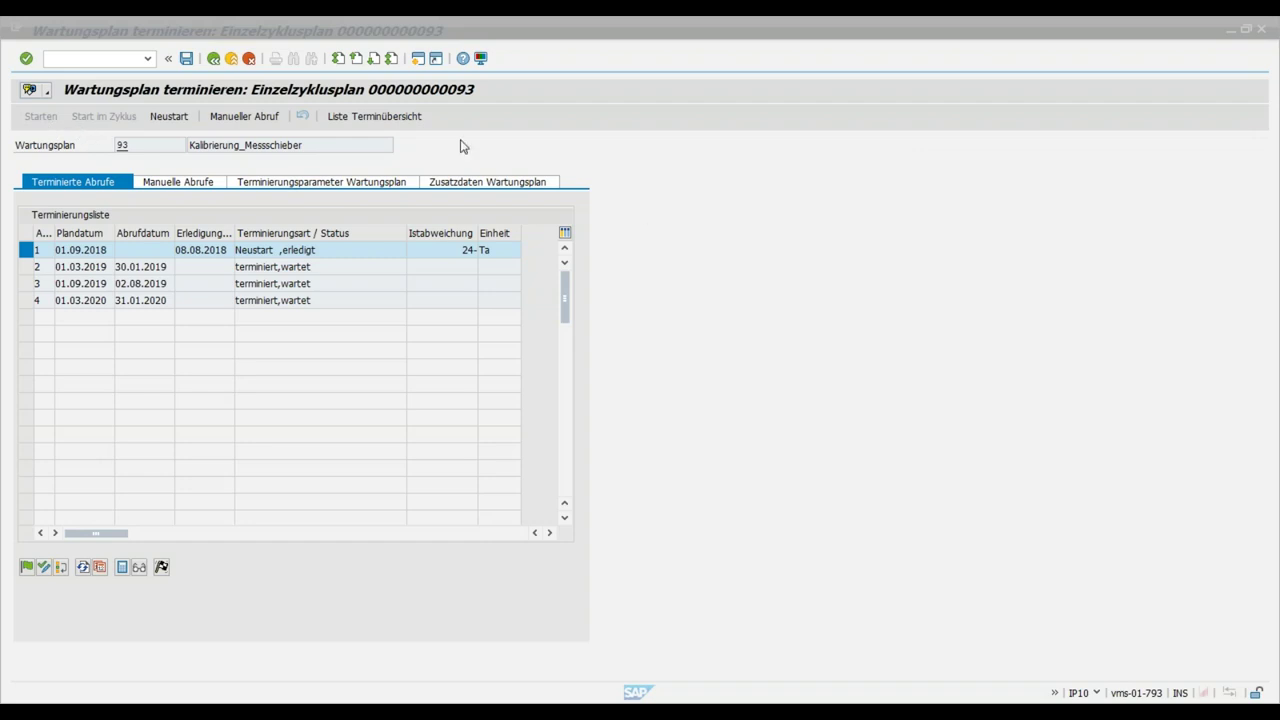
- Go to transaction IW38, include completed orders (abgeschl.) and set the Zeitraum from 1.8.2018 to 30.9.2018
left_click(90, 60)
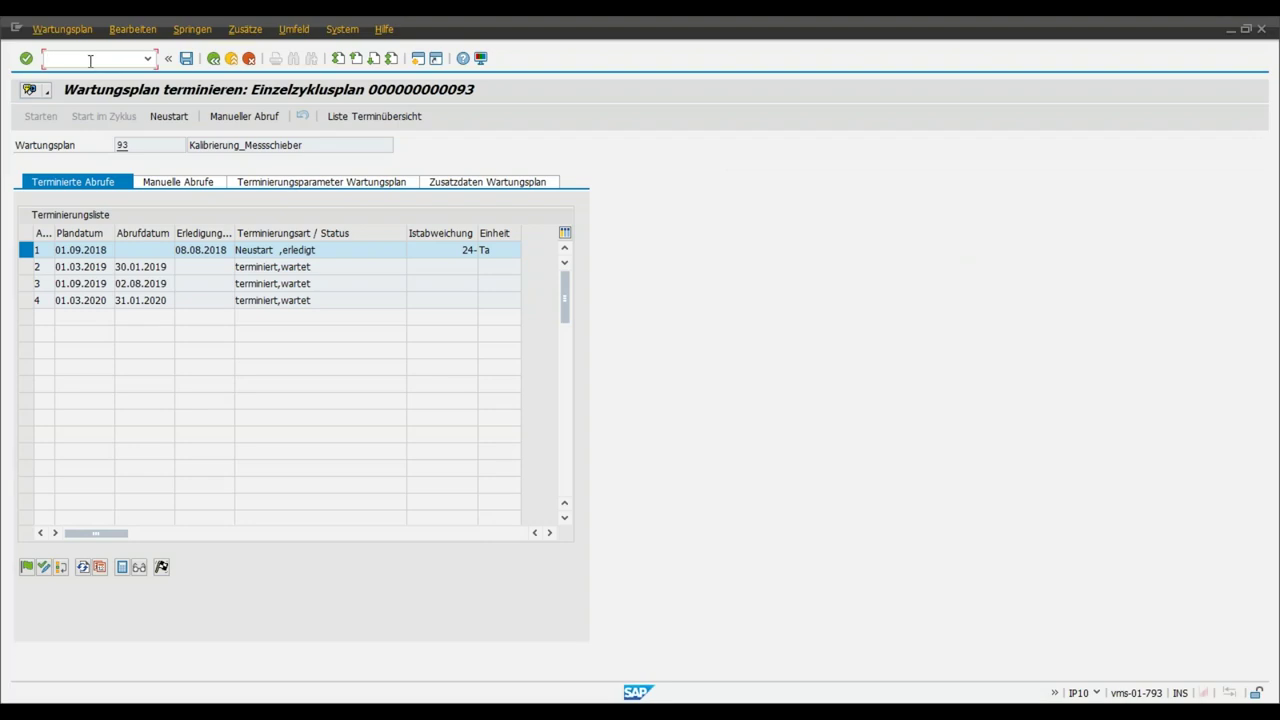
type("/w38")
key("Return")
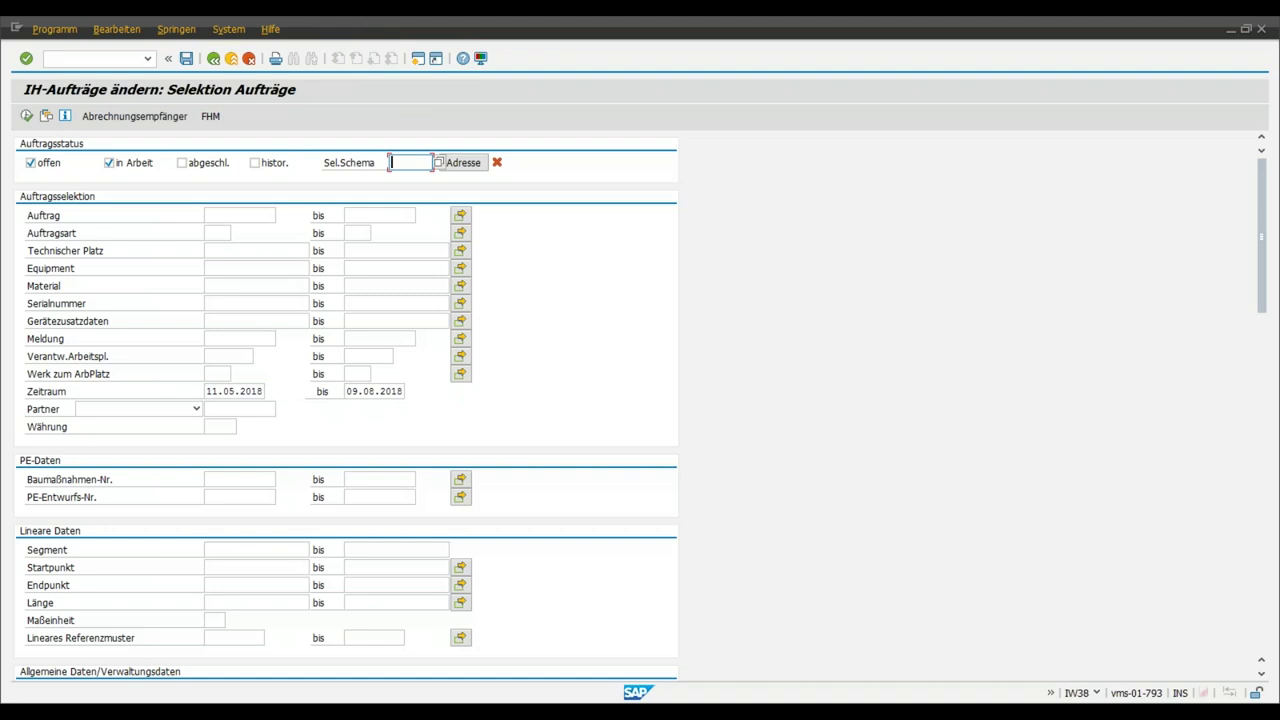
left_click(181, 162)
scroll(234, 323, "down", 2)
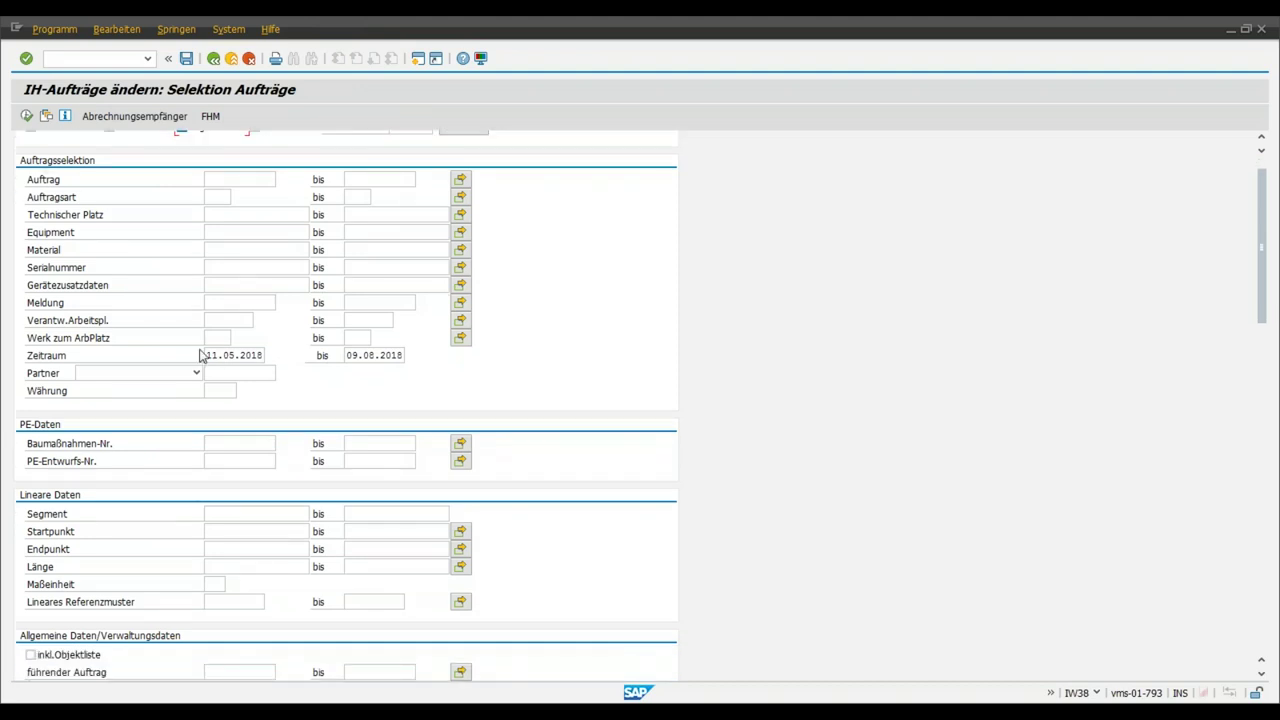
left_click_drag(235, 355, 196, 338)
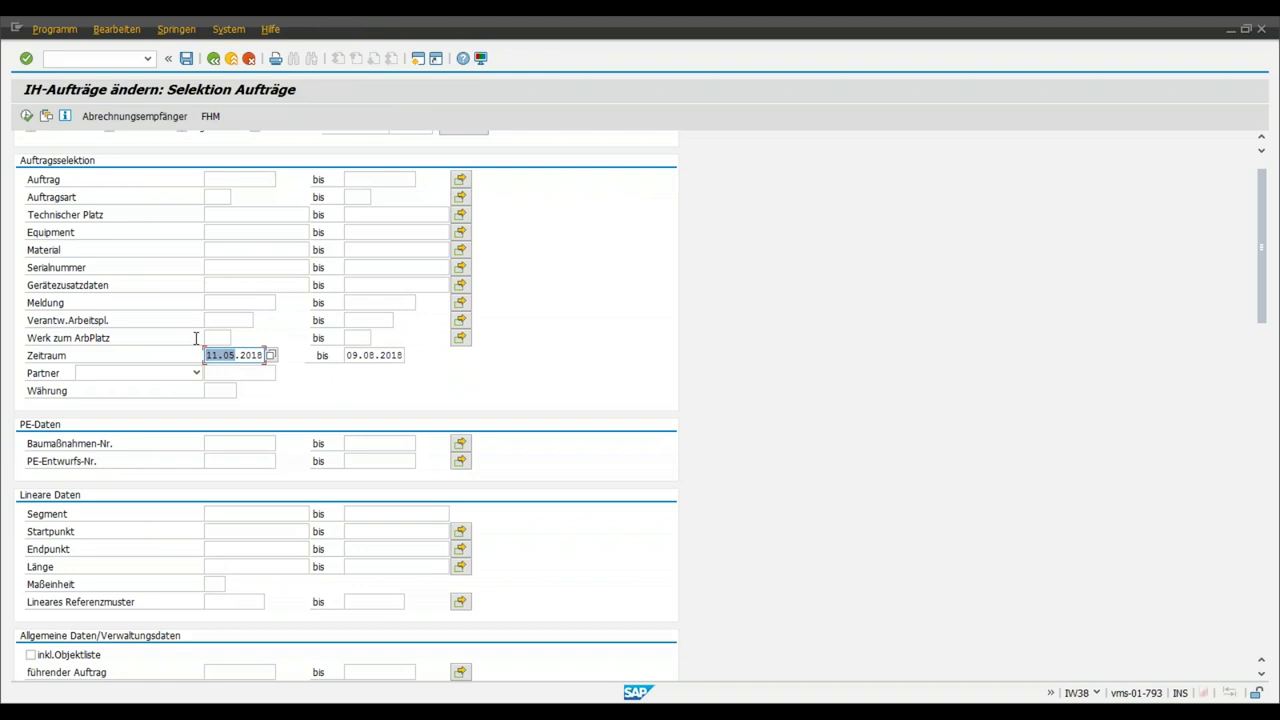
type("1.8")
left_click_drag(376, 354, 342, 352)
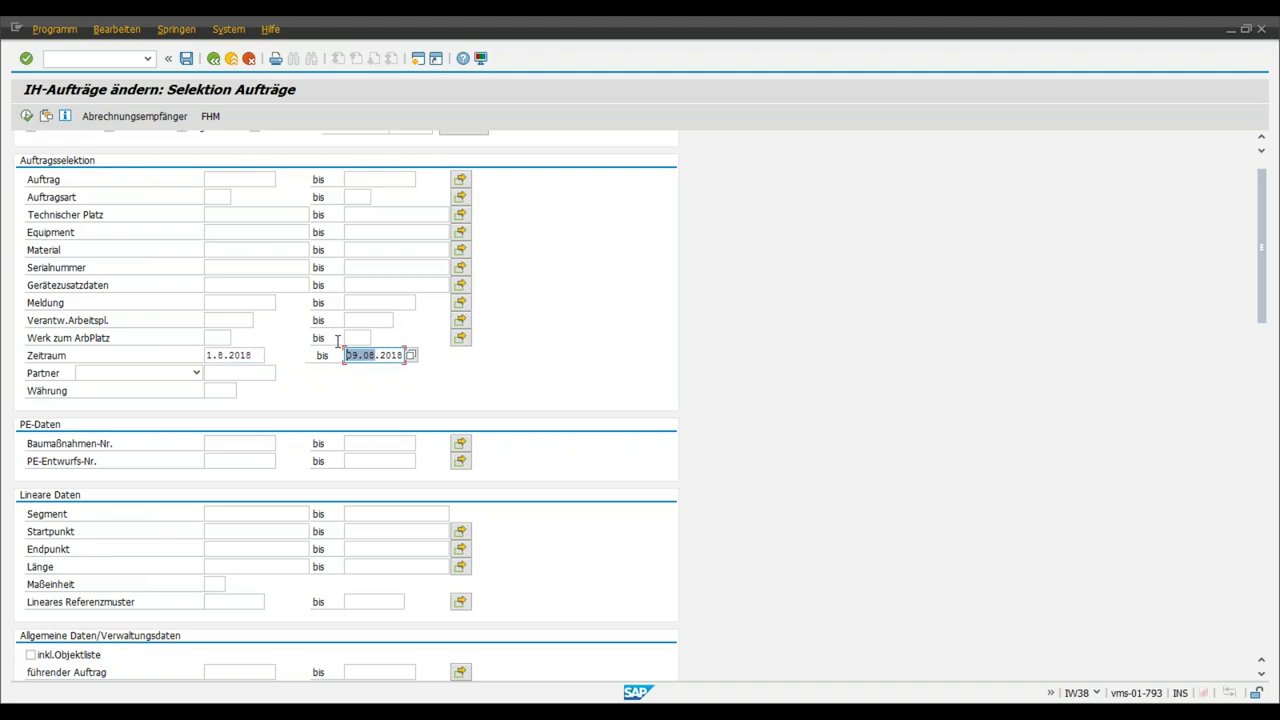
type("30.9")
- Choose the first available reference field for the monitor (Bezugsfeld für Monitor) and run the order selection
scroll(569, 511, "down", 3)
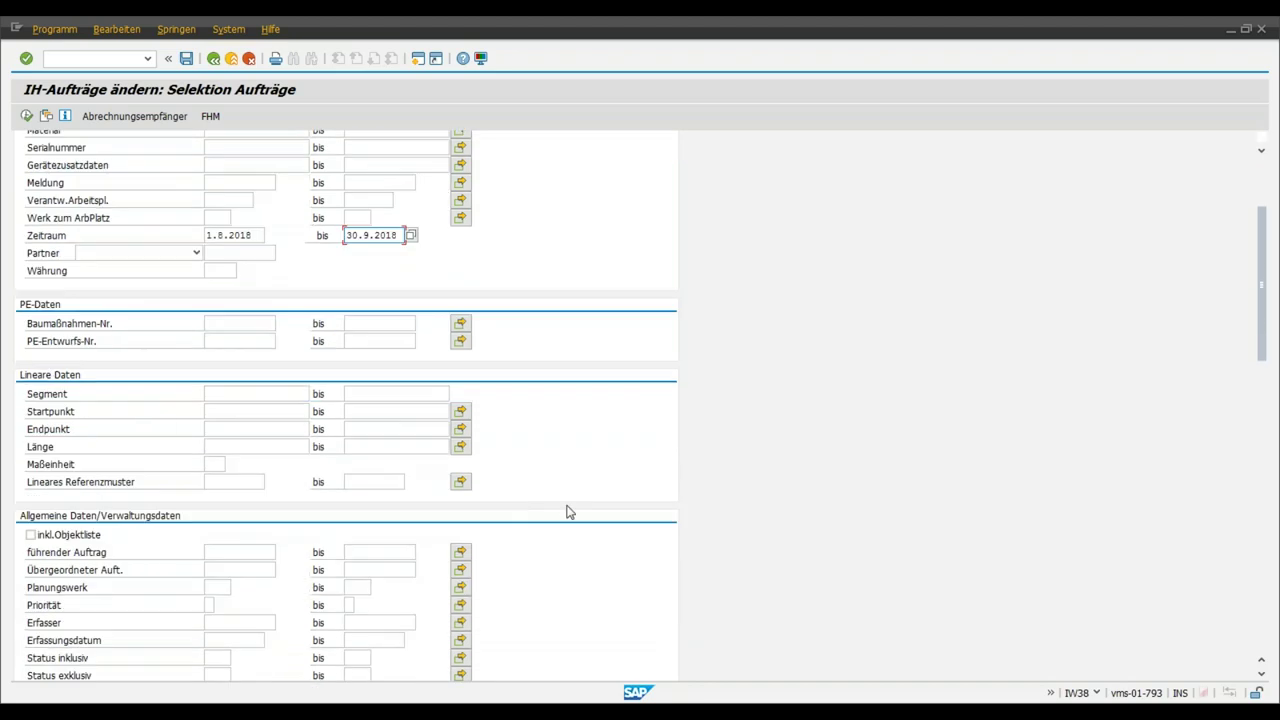
scroll(630, 581, "down", 8)
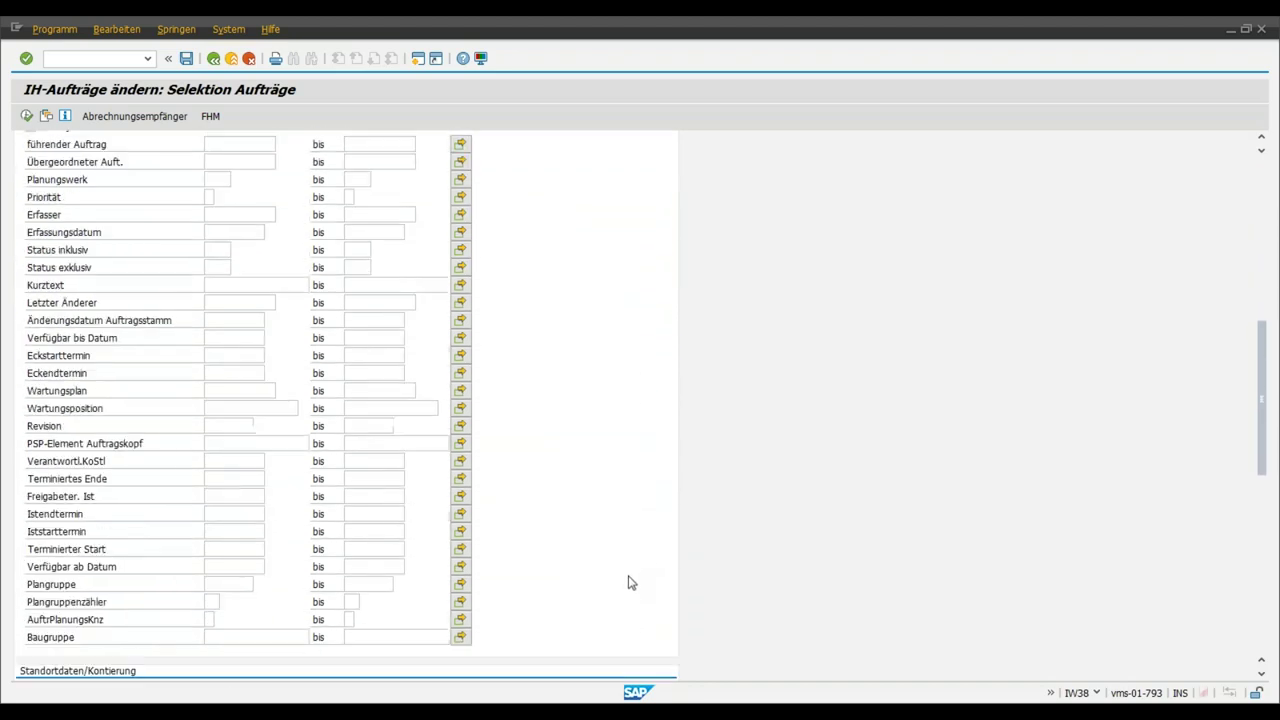
scroll(630, 581, "down", 8)
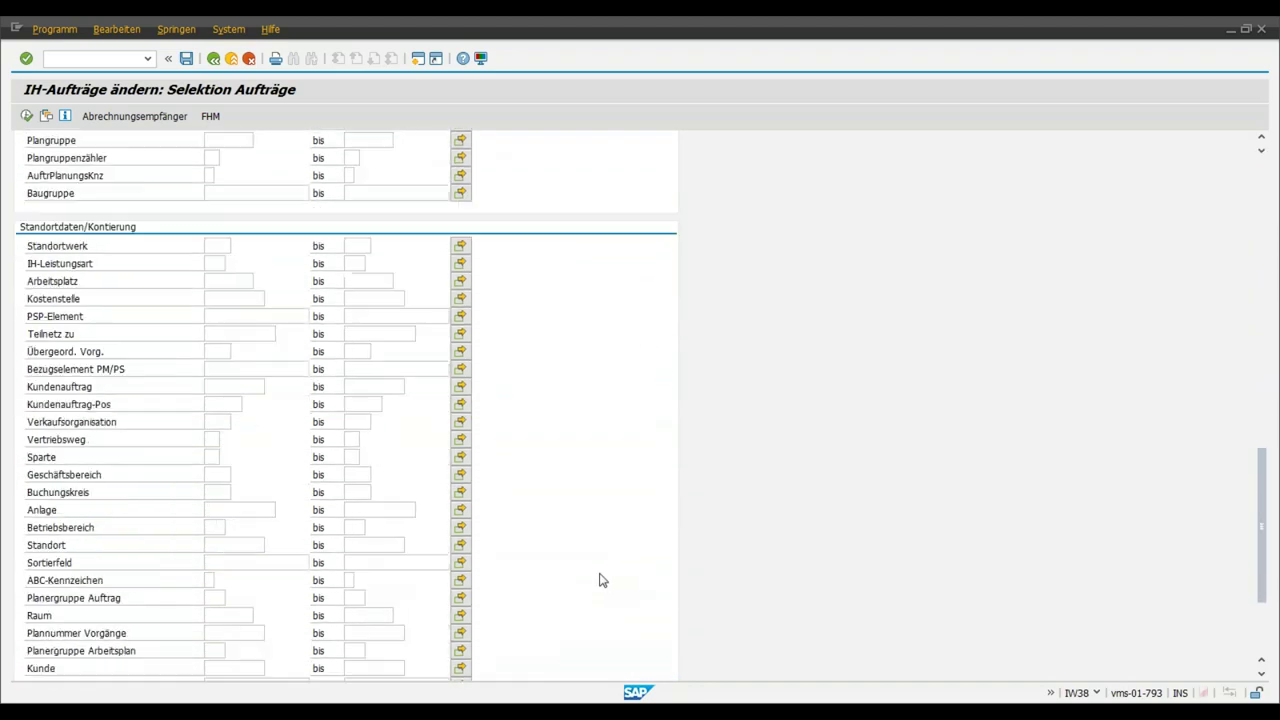
scroll(597, 579, "down", 2)
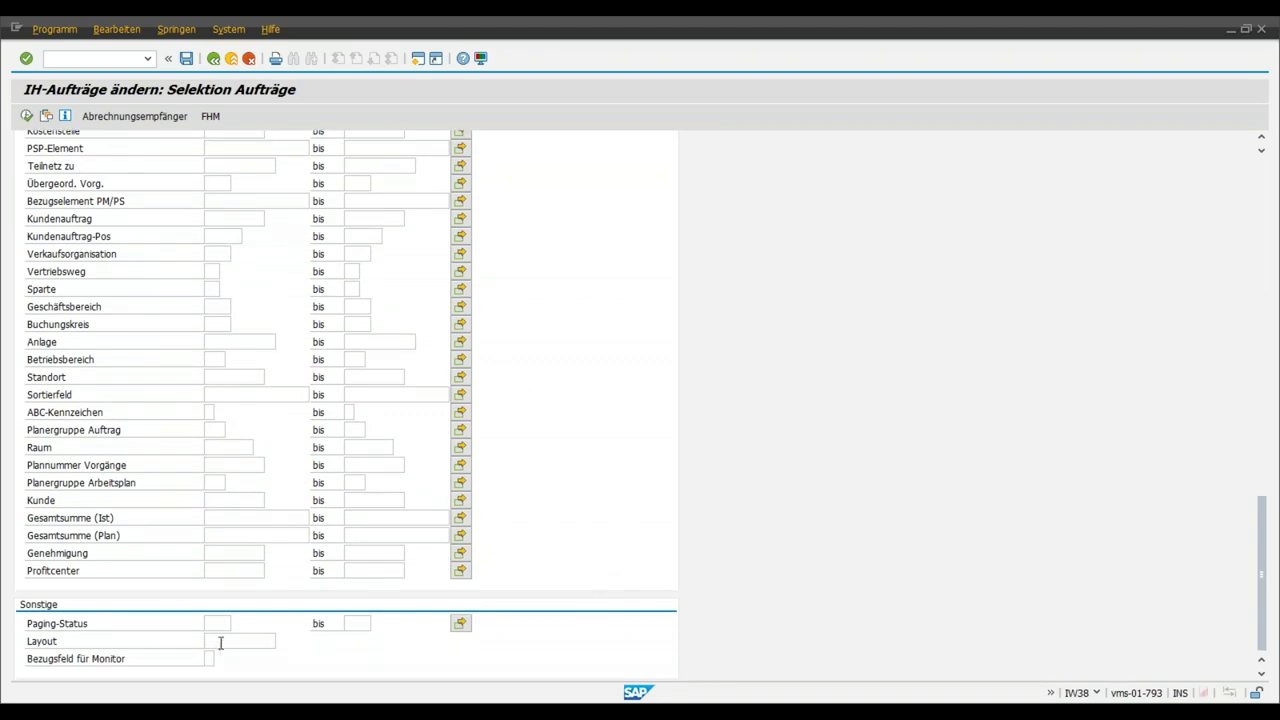
left_click(208, 658)
left_click(225, 662)
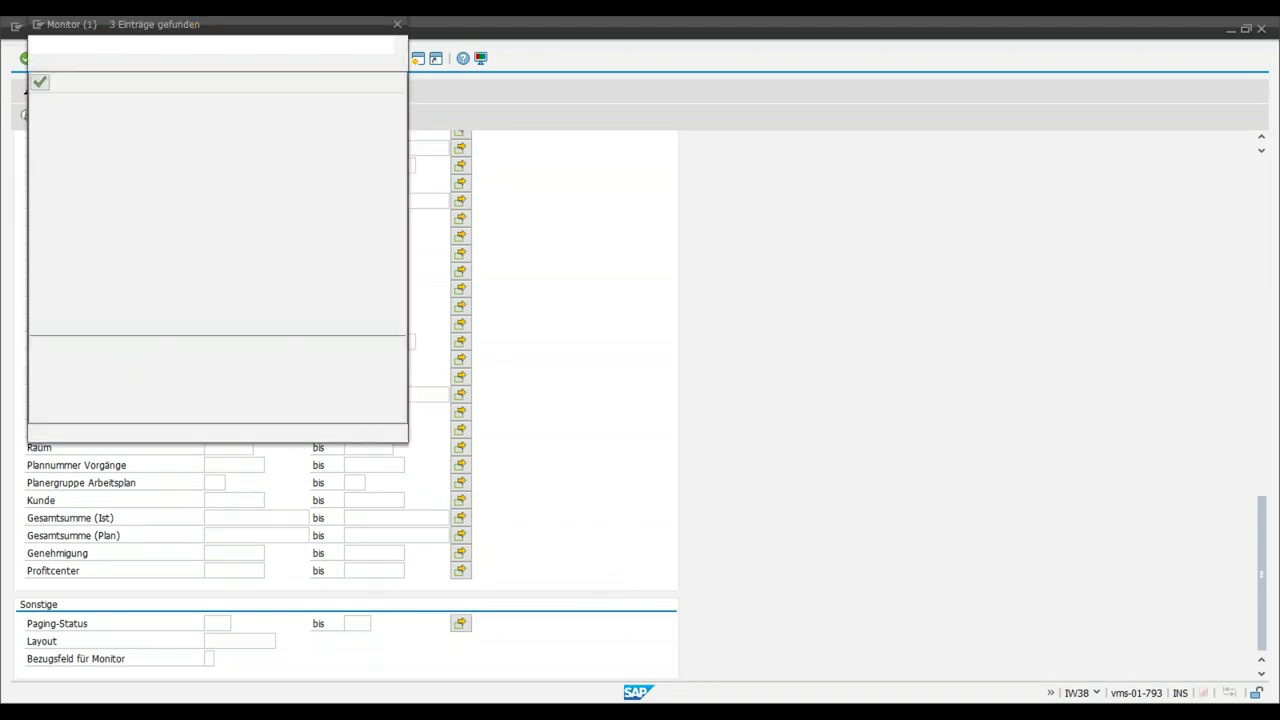
double_click(77, 133)
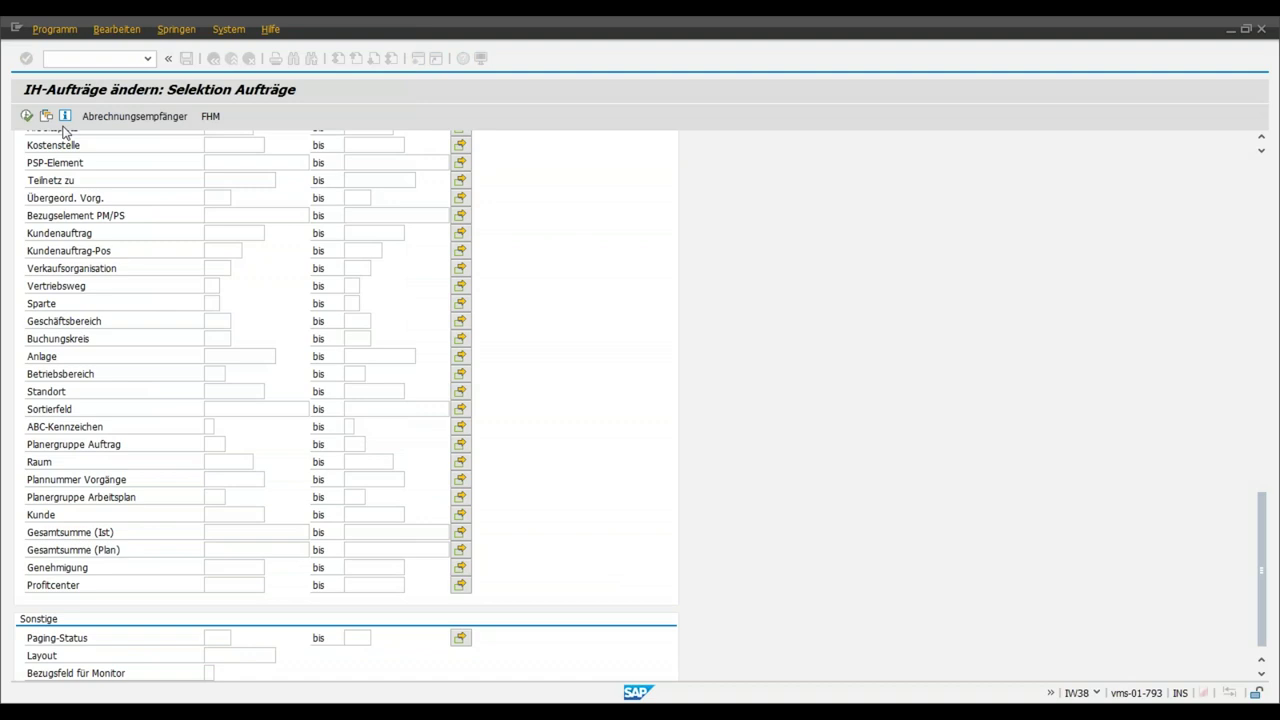
left_click(33, 117)
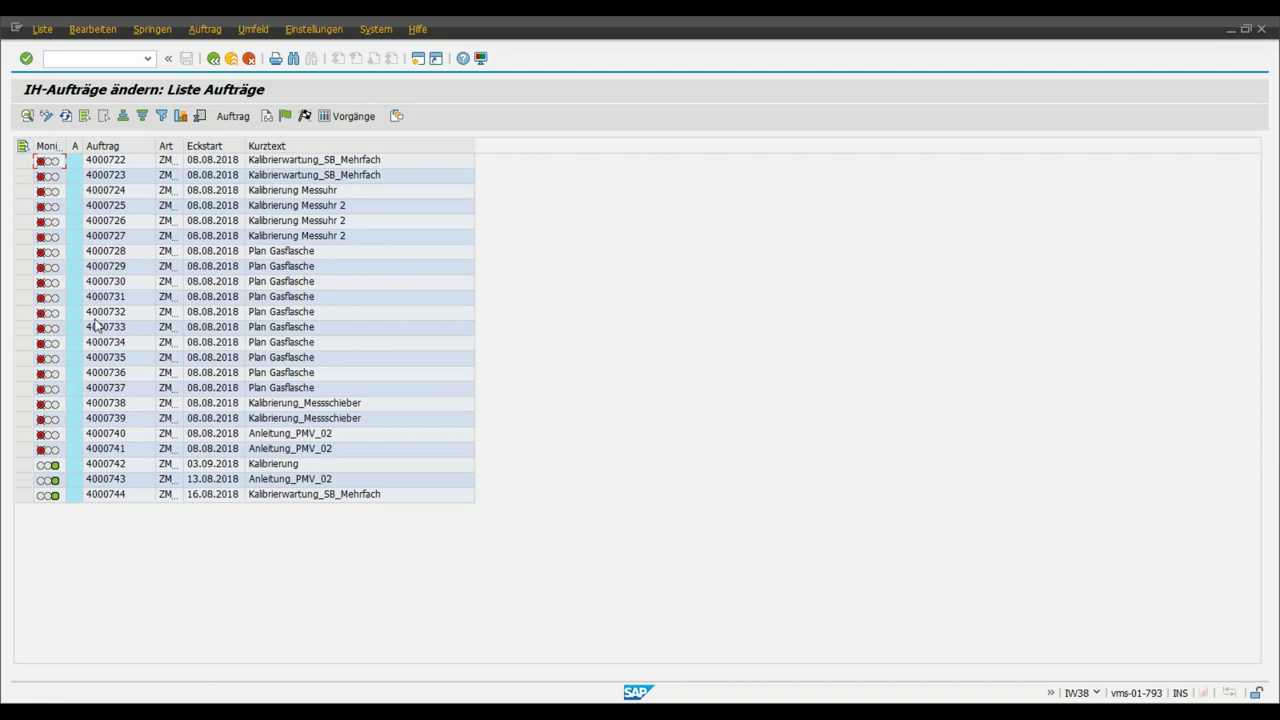
- Examine the monitor traffic-light column of the order list and mark the second Kalibrierwartung_SB_Mehrfach order
left_click(47, 146)
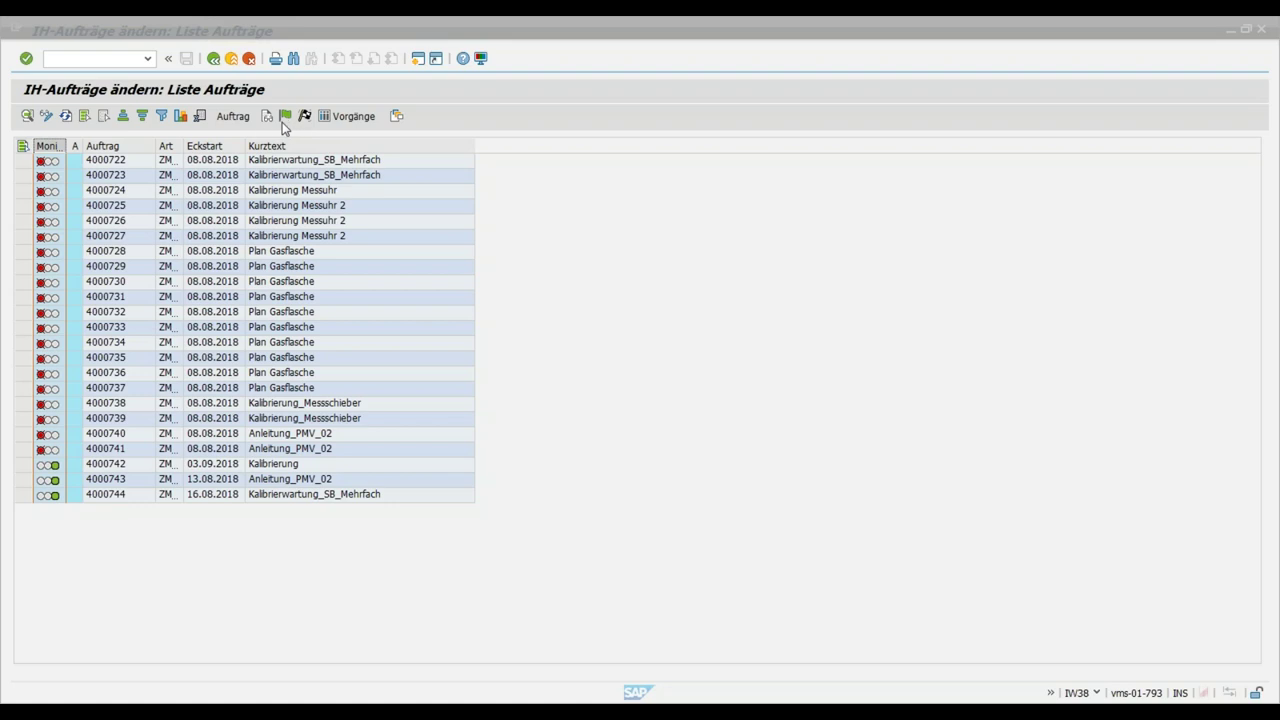
left_click(22, 160)
left_click(22, 175)
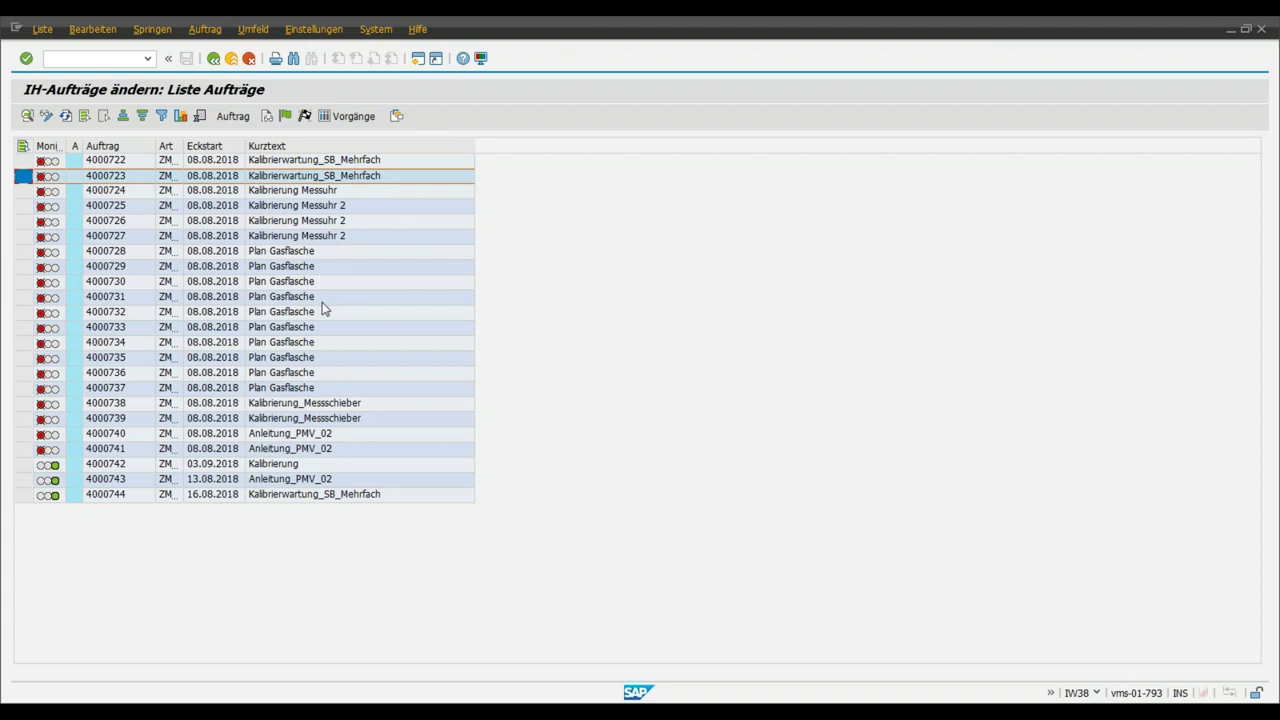
- Open the Kalibrierung order with Eckstart 03.09.2018 and display its detailed system status
double_click(110, 464)
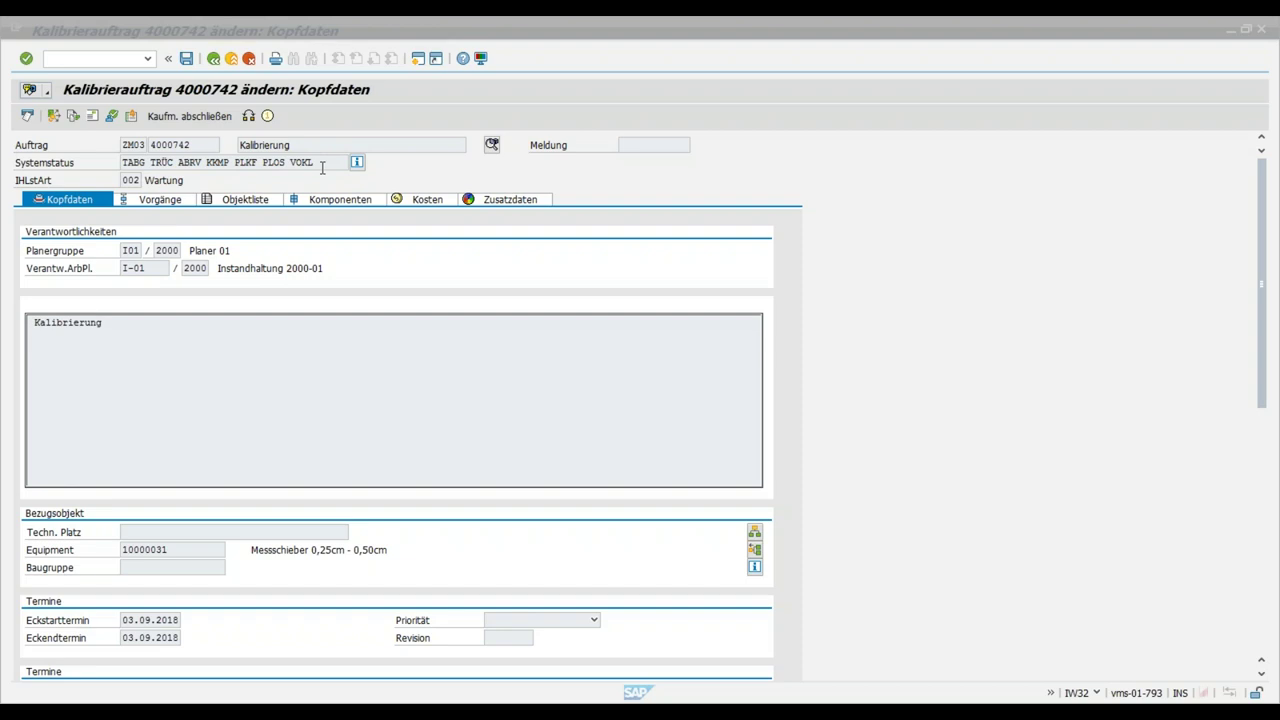
left_click(357, 163)
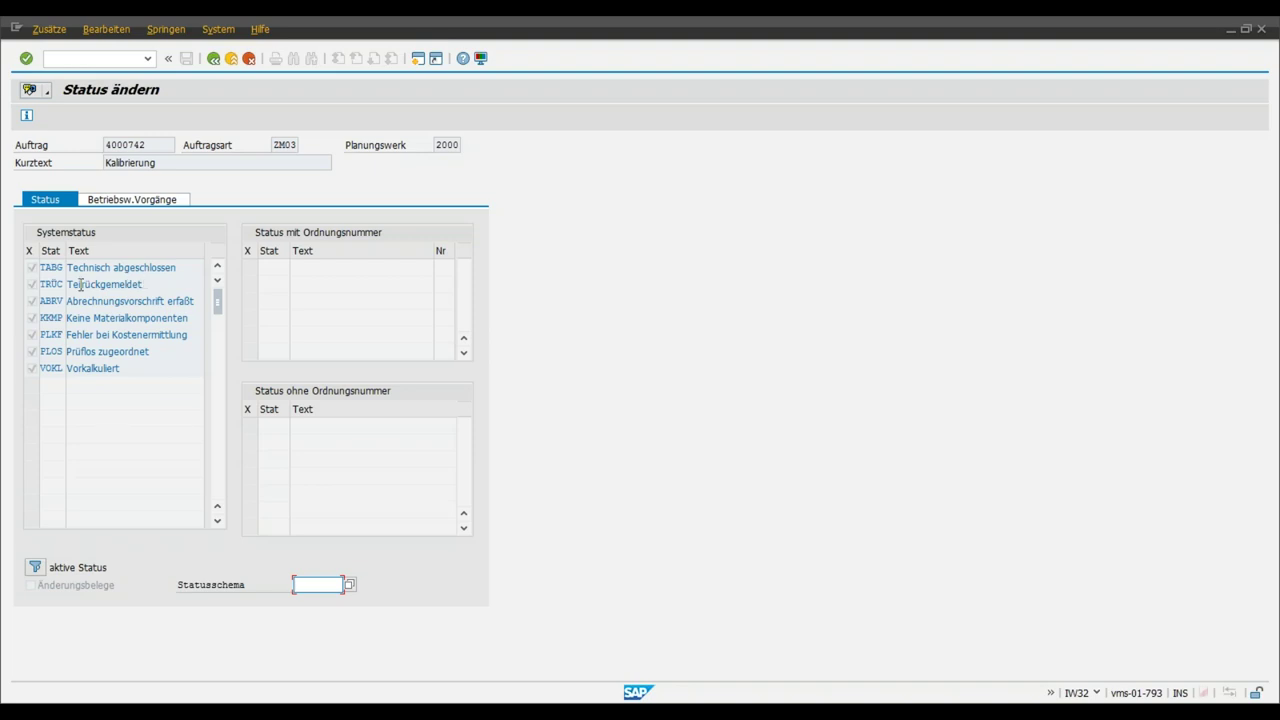
- View the usage decision of the order's inspection lot, listing all characteristics with the Kurztext Prüfmerkmal column widened, and return to the order
left_click(212, 60)
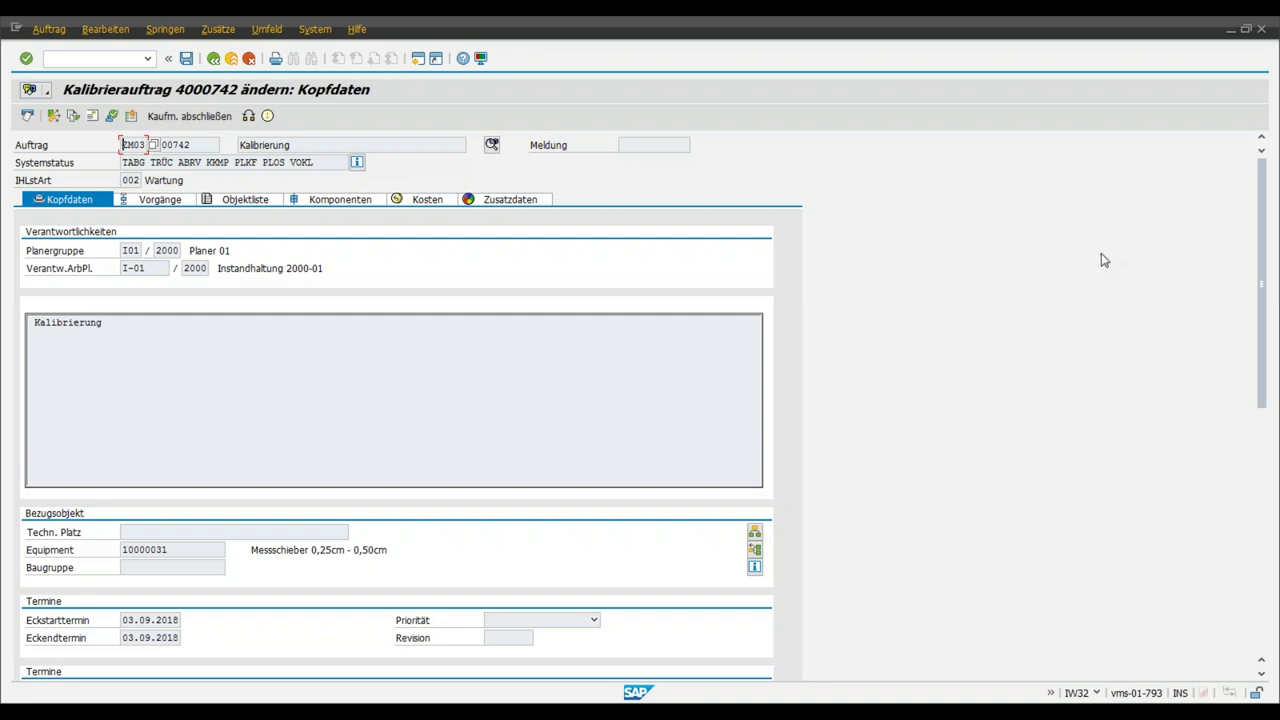
left_click(492, 146)
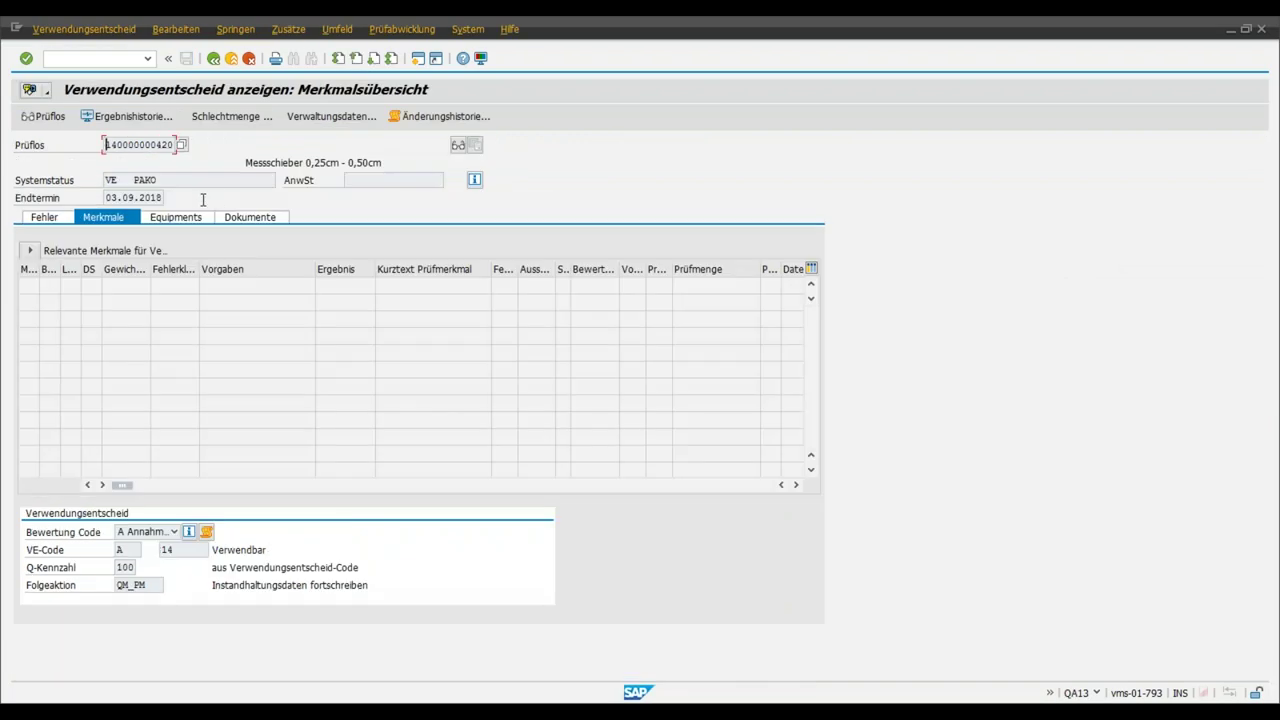
left_click(30, 250)
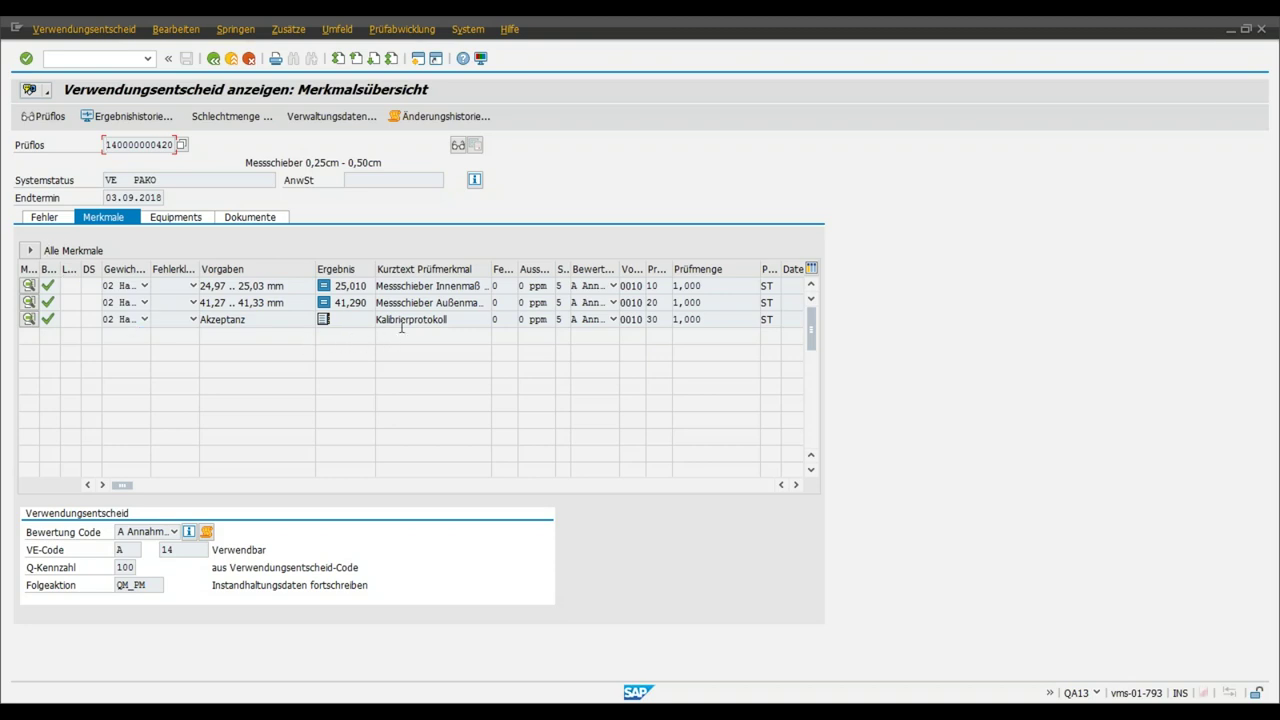
left_click_drag(490, 269, 518, 269)
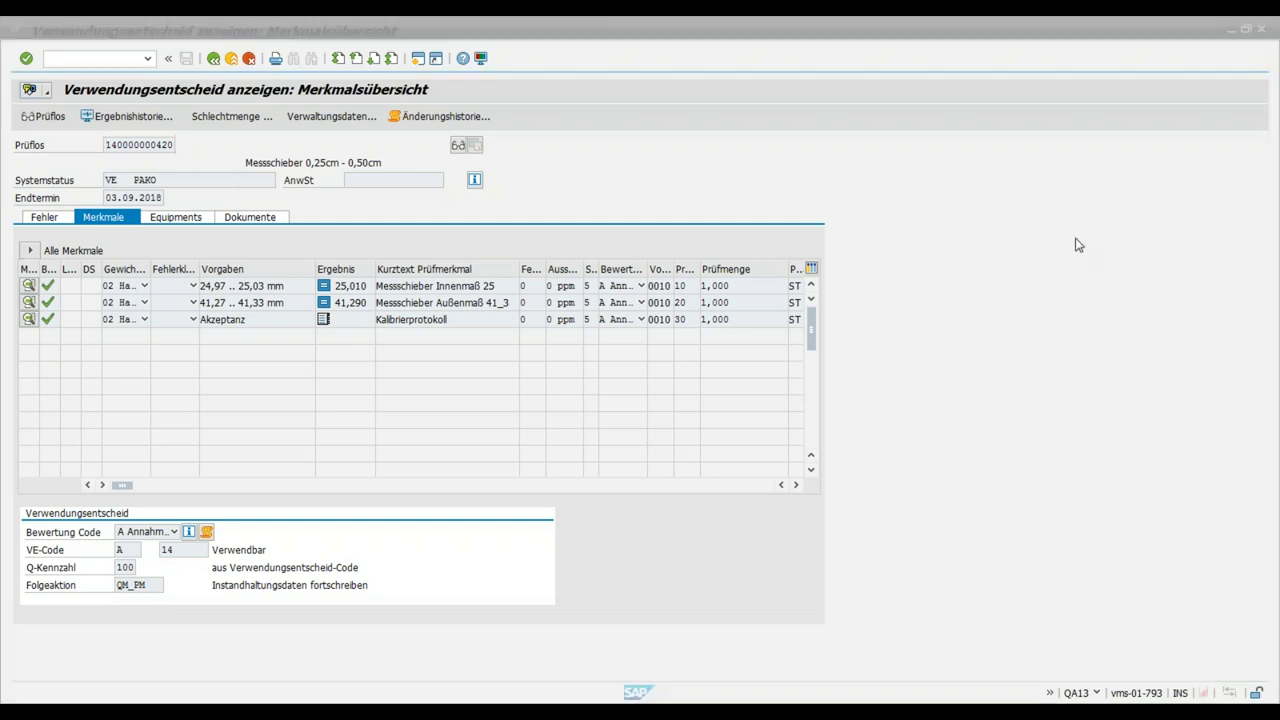
left_click(214, 59)
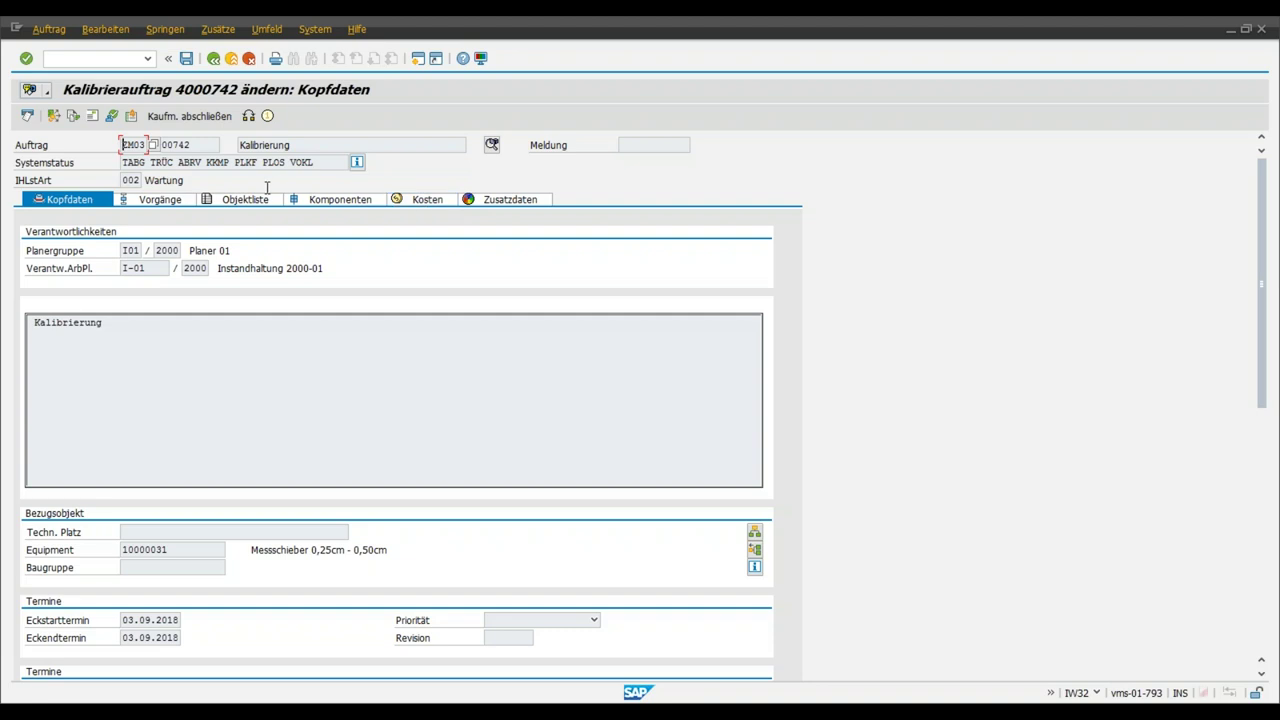
- Review the order's operations and its document flow (Belegfluss) down to the Rückmeldung under Vorg 0010, and return to the operations
left_click(176, 203)
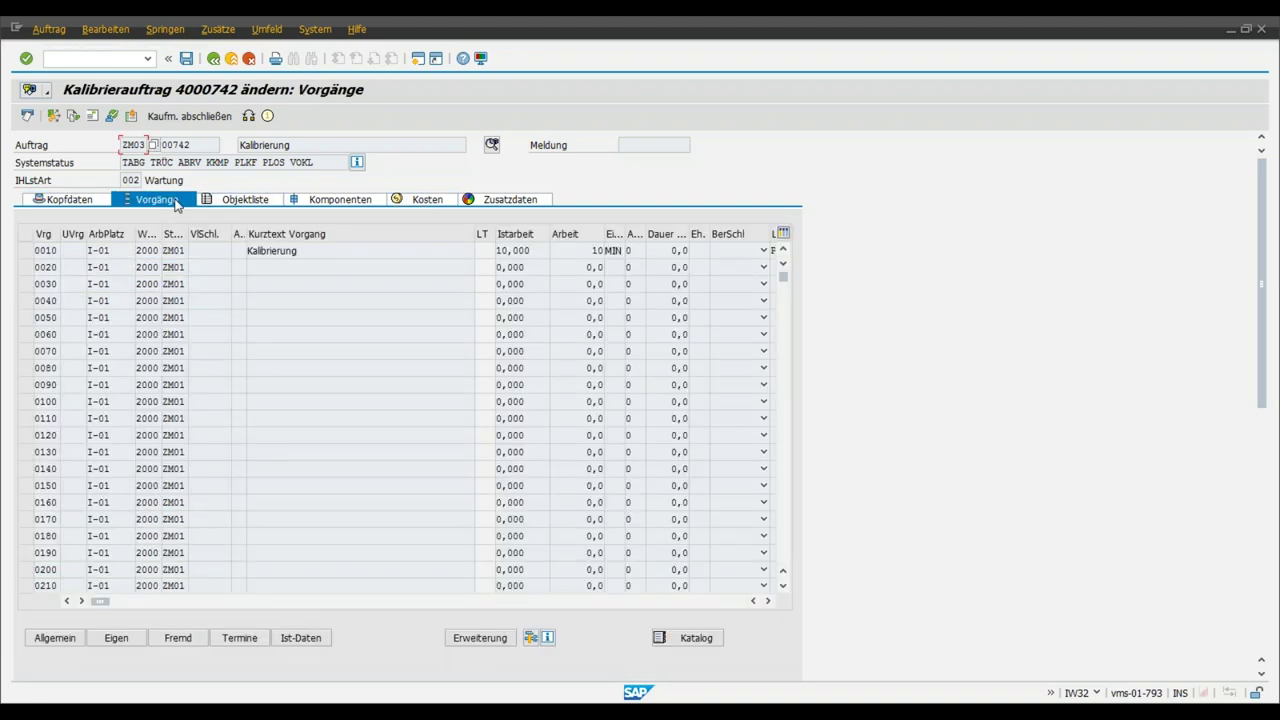
left_click(25, 250)
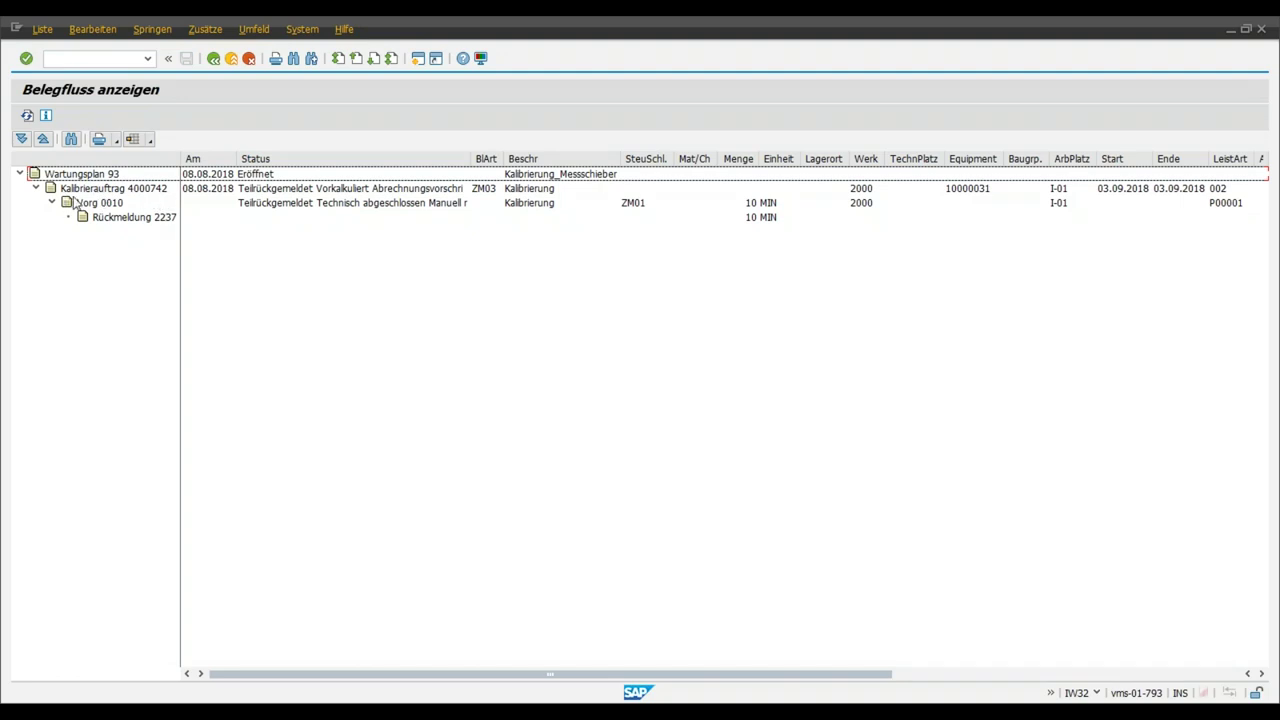
left_click(139, 220)
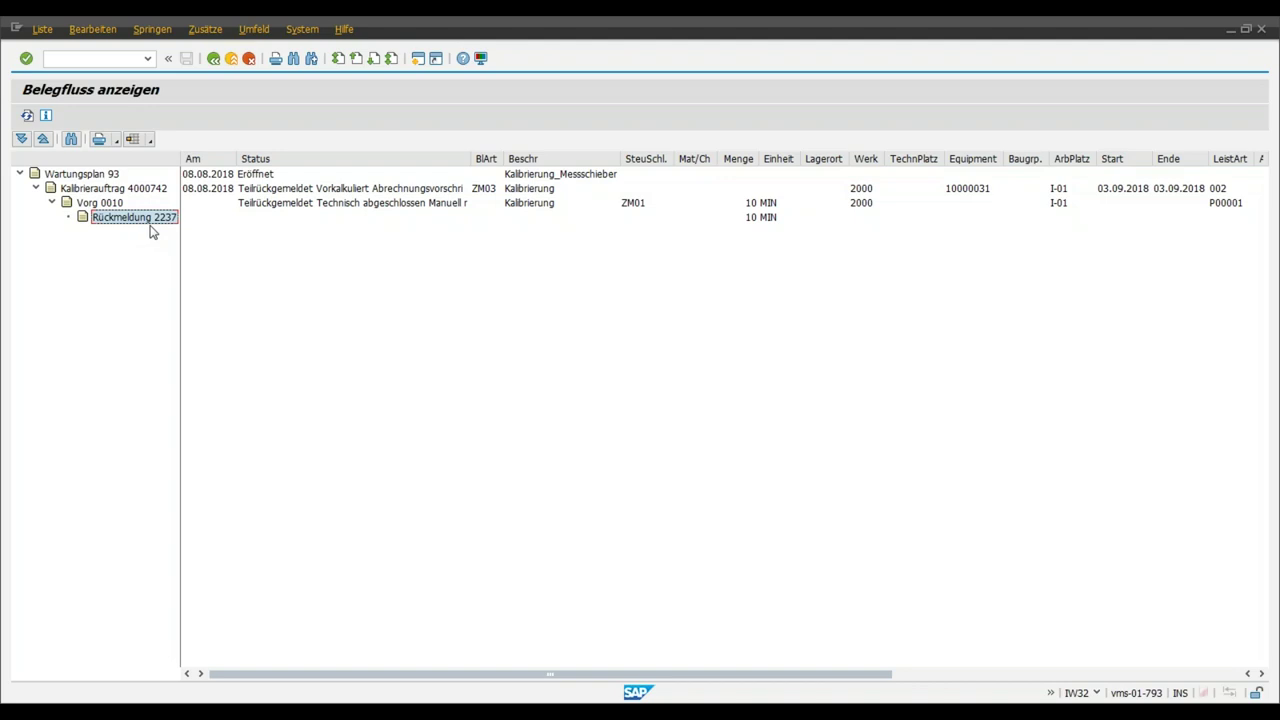
left_click(213, 58)
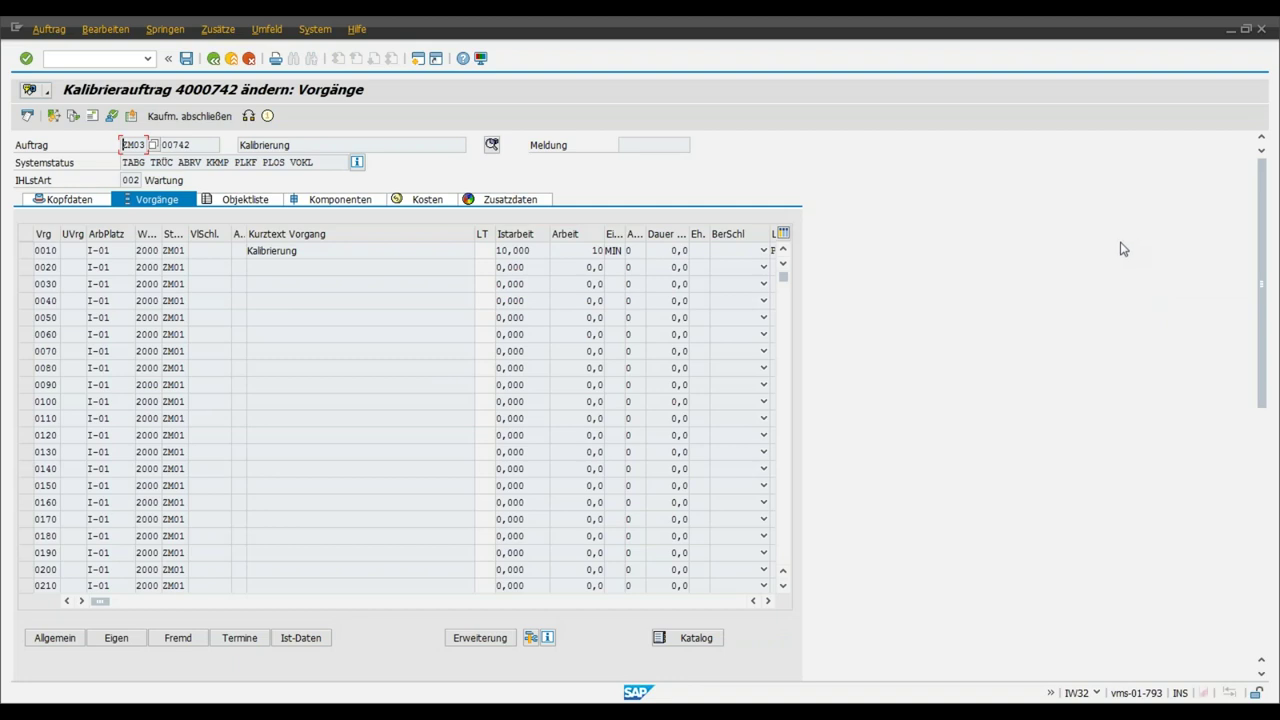